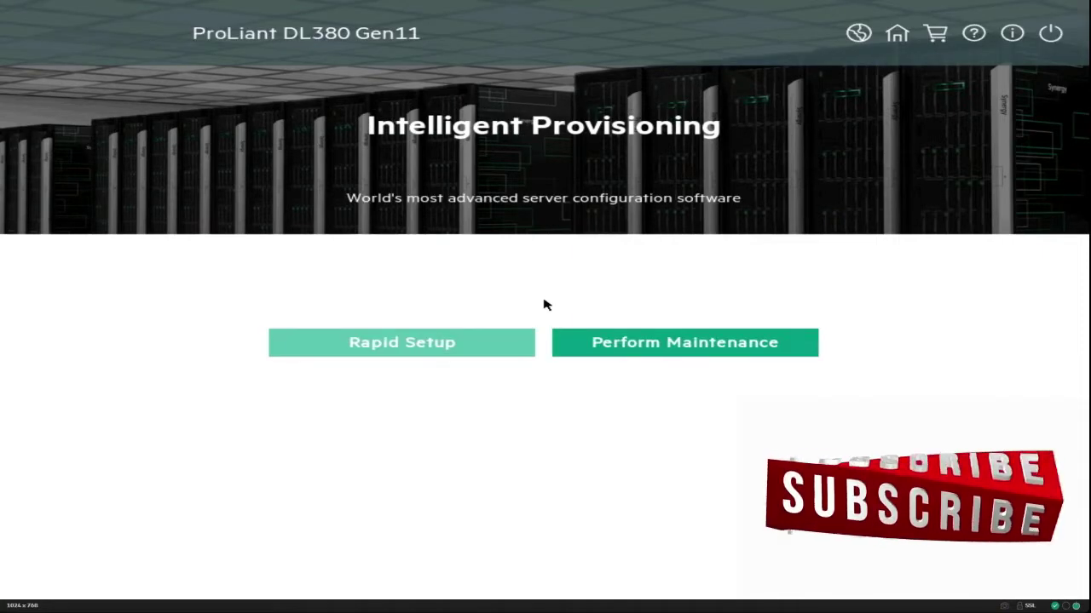
Step: Open MR Storage Administrator from the maintenance tools and select the PCI Slot 14 HPE MR408i-o Gen11 controller
click(668, 344)
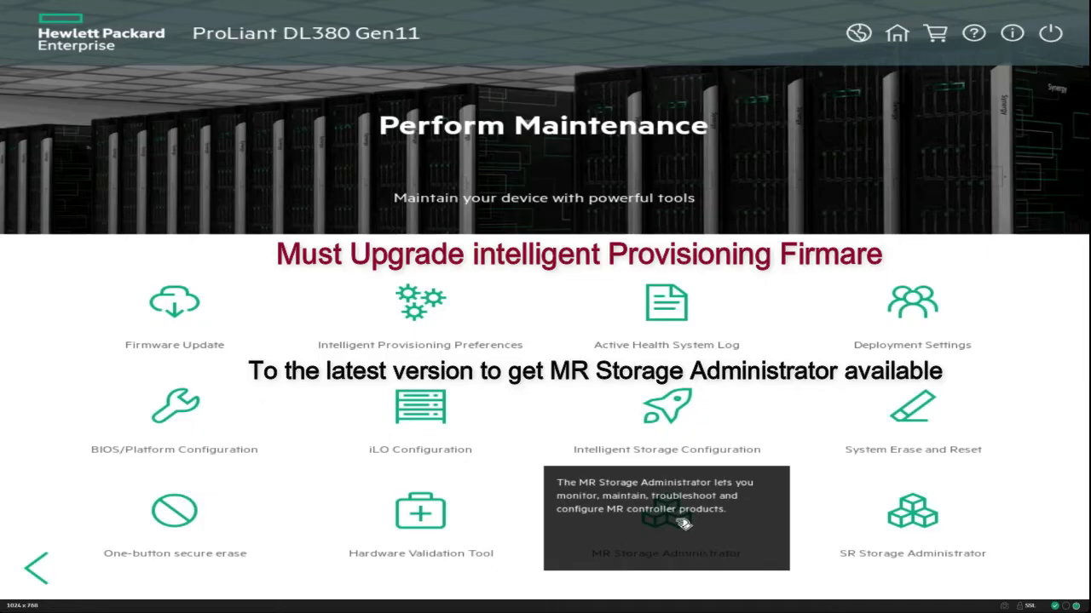
click(661, 524)
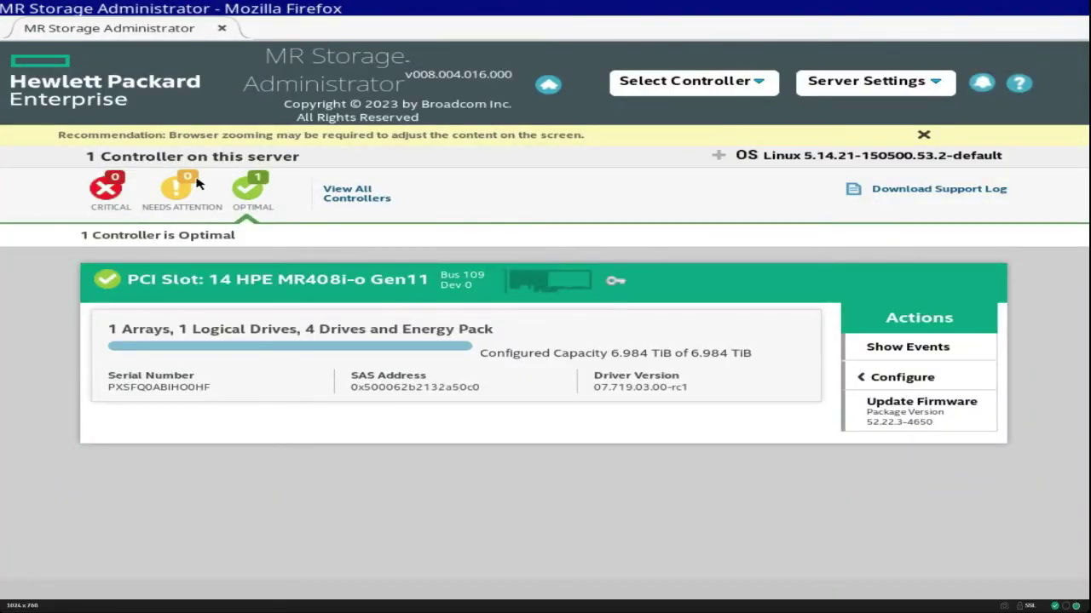
click(665, 82)
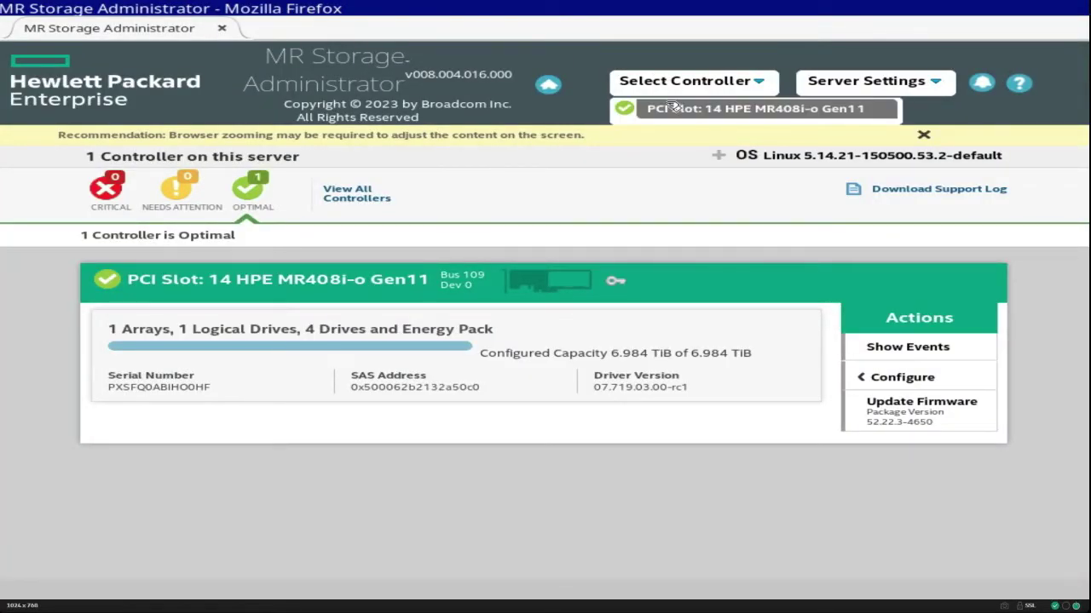
click(673, 108)
Step: Select all four unconfigured drives and start an Advanced Configuration for the controller
scroll(411, 406, down, 2)
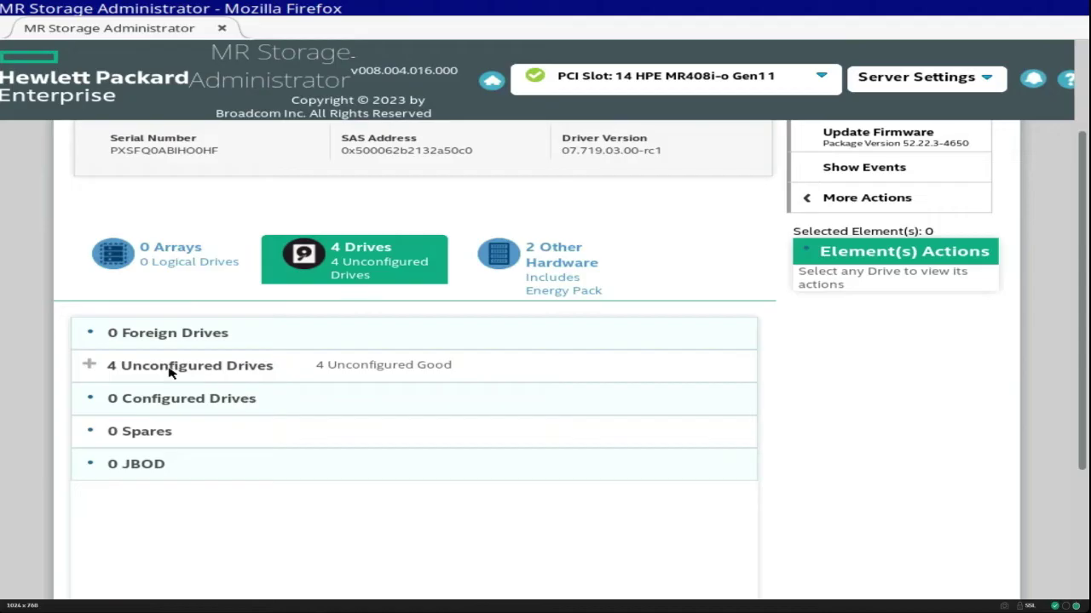
click(91, 364)
click(60, 397)
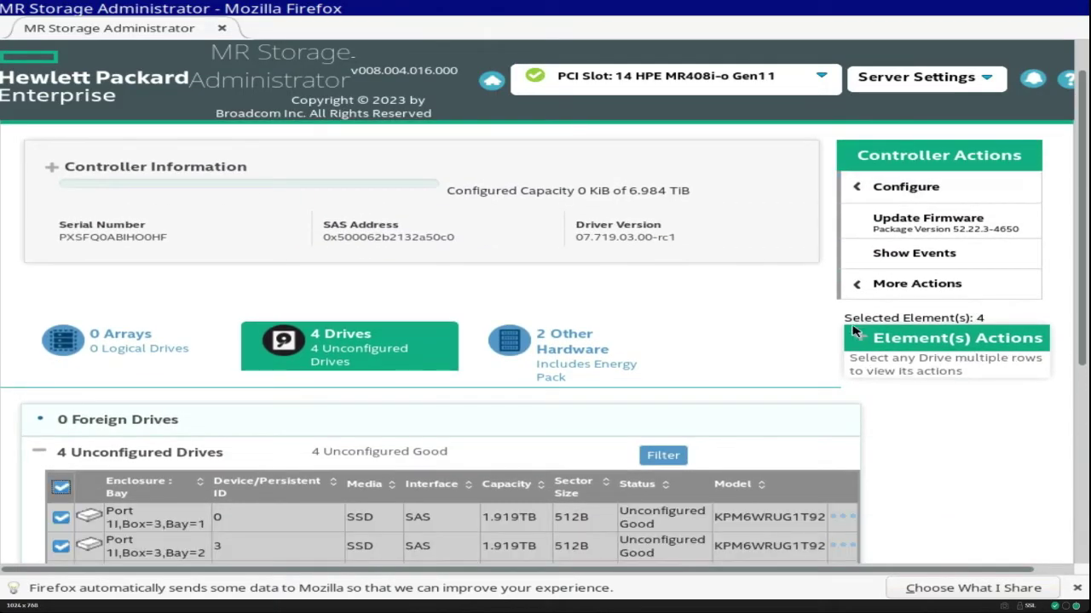
click(877, 187)
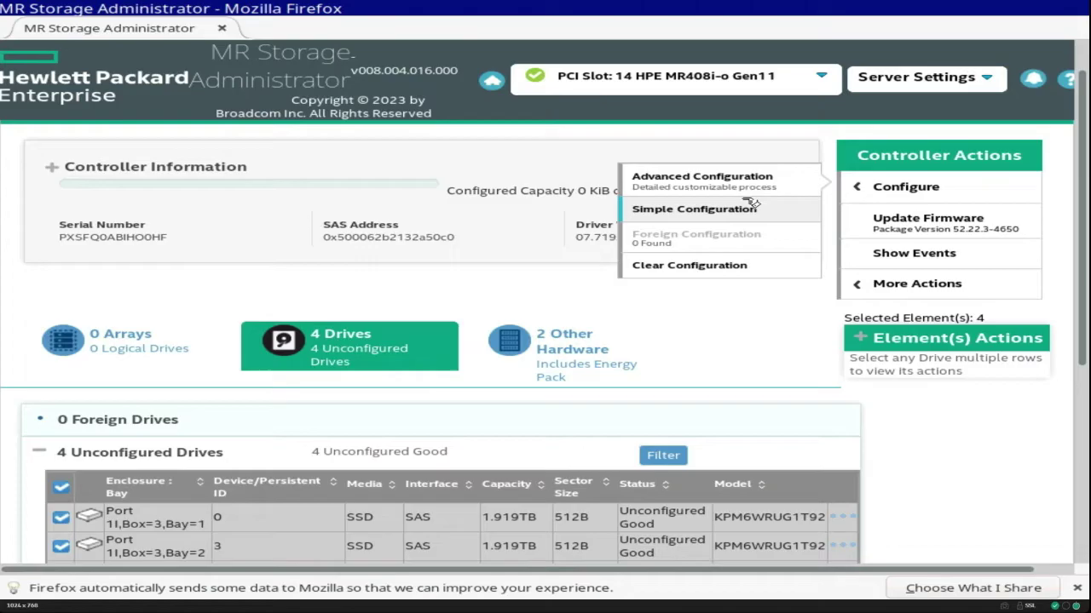
click(695, 189)
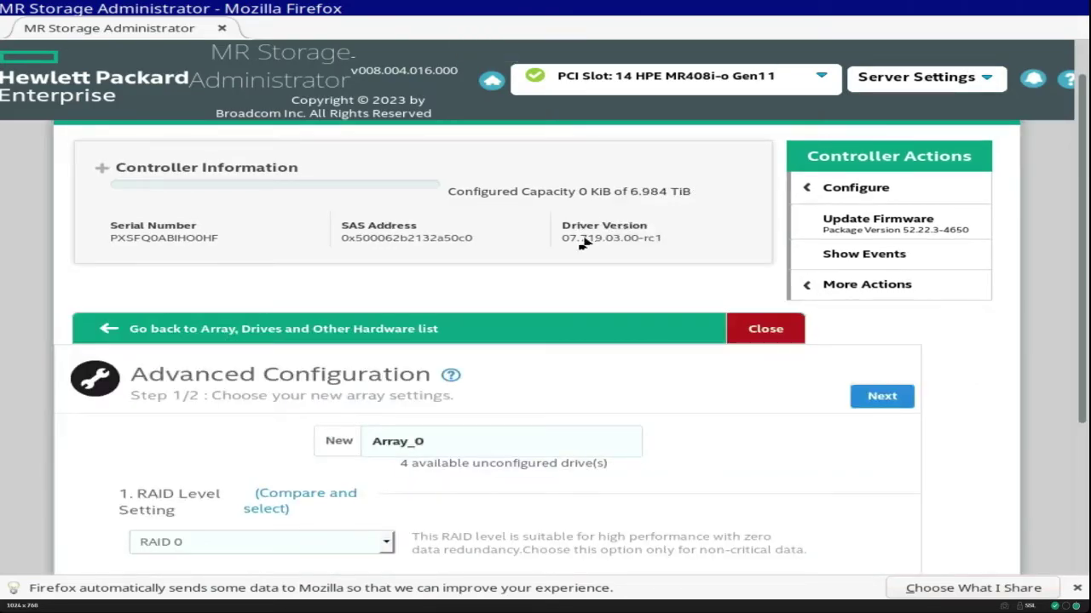
drag(425, 443, 371, 444)
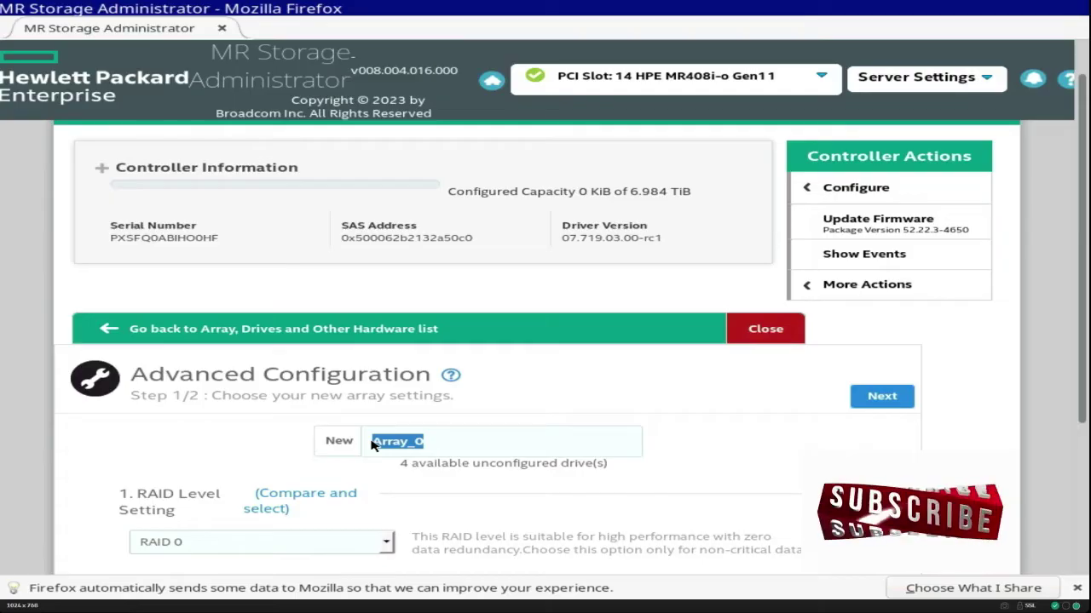
scroll(372, 444, down, 1)
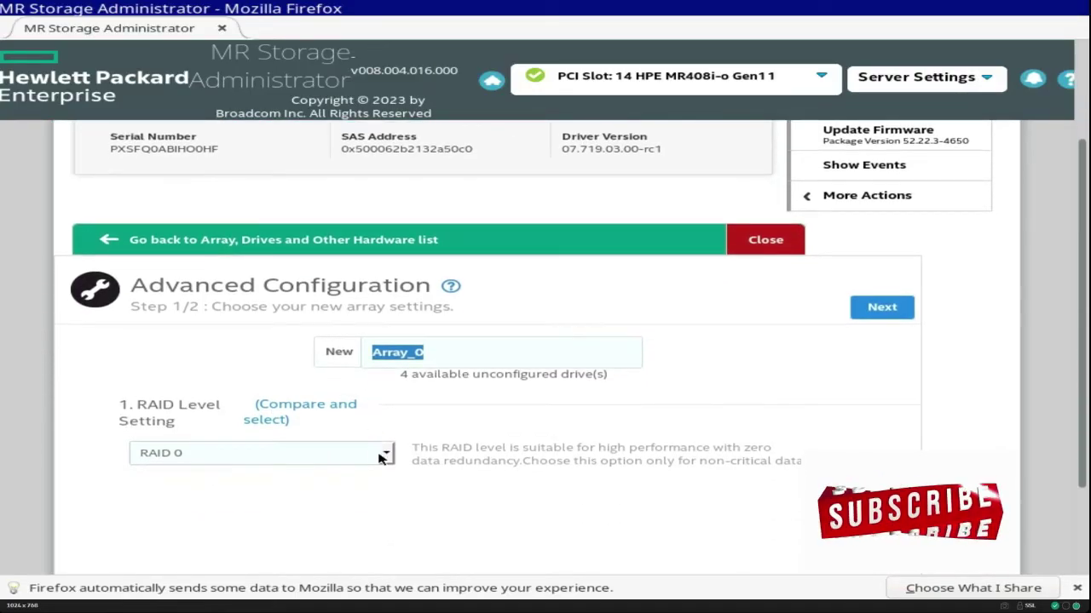
click(383, 453)
click(251, 525)
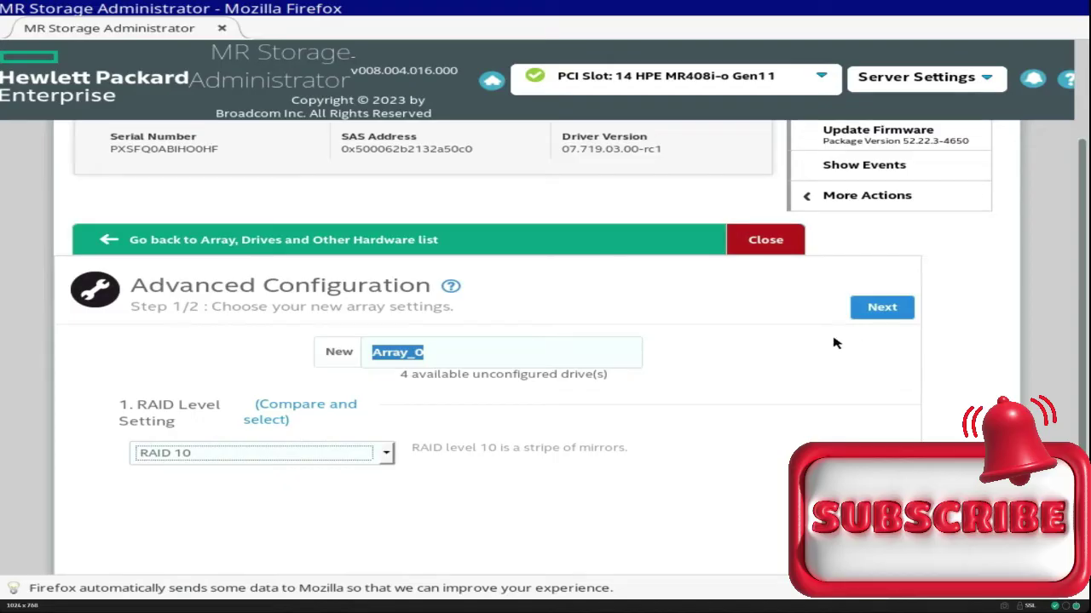
key(Home)
click(481, 356)
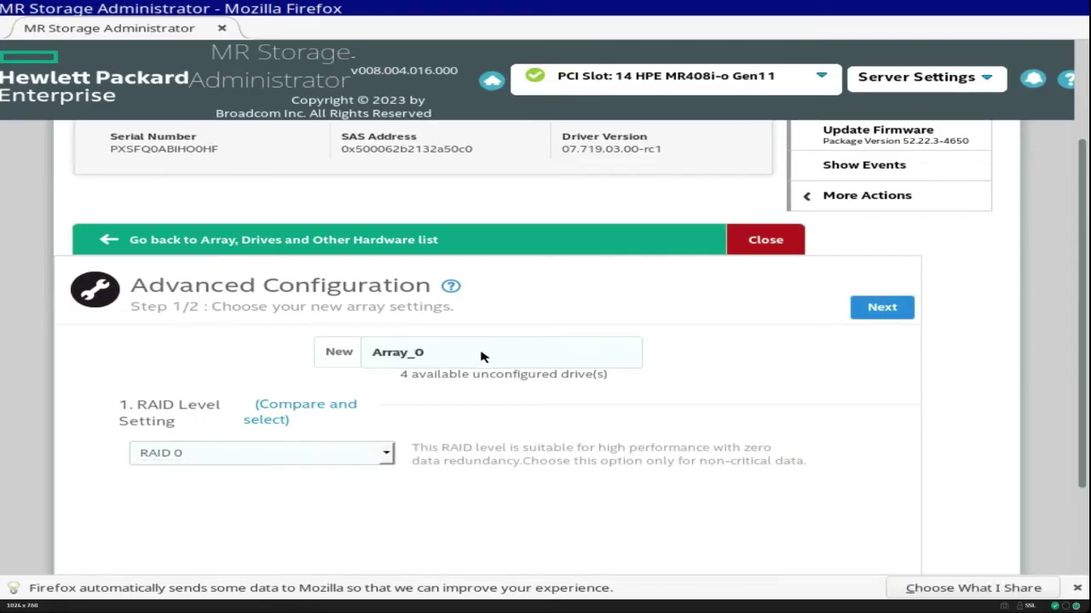
Step: Set the RAID level of the new array Array_0 to RAID 10 and continue to the drive configuration
drag(481, 356, 356, 365)
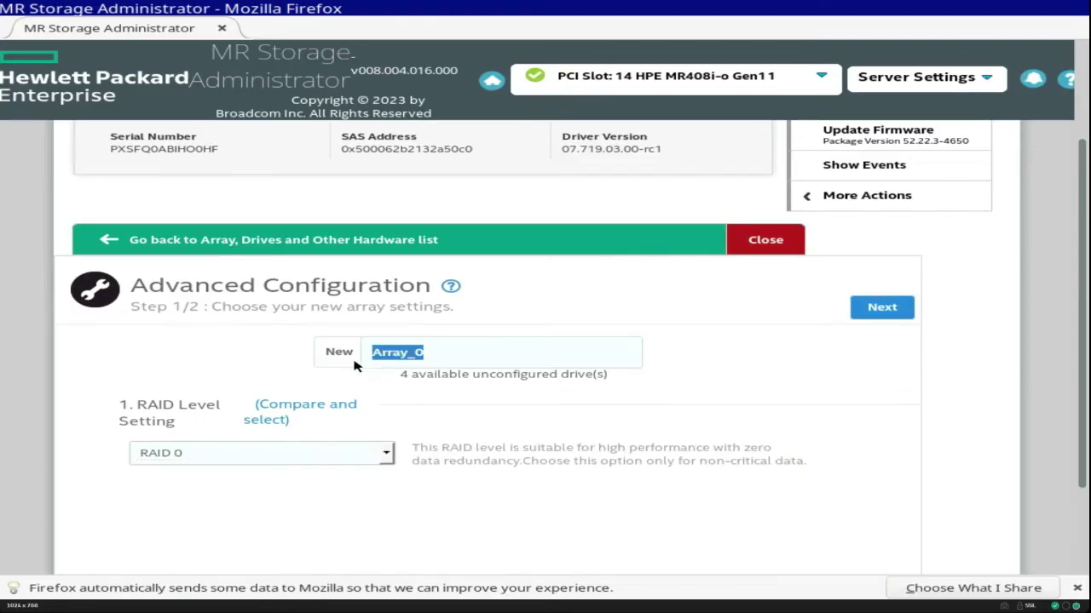
click(384, 454)
click(323, 529)
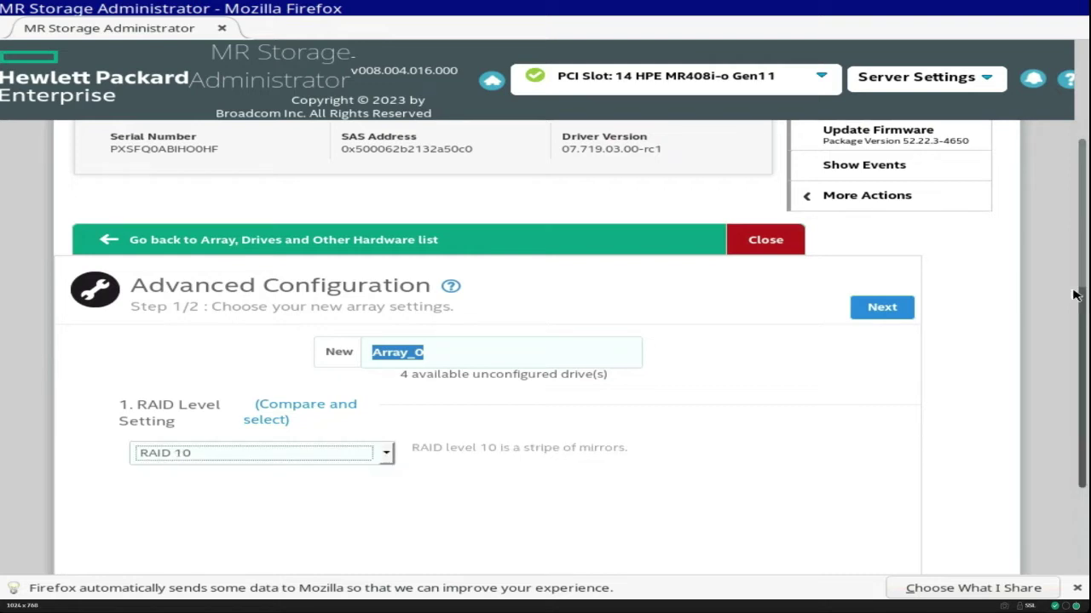
drag(1077, 296, 1076, 378)
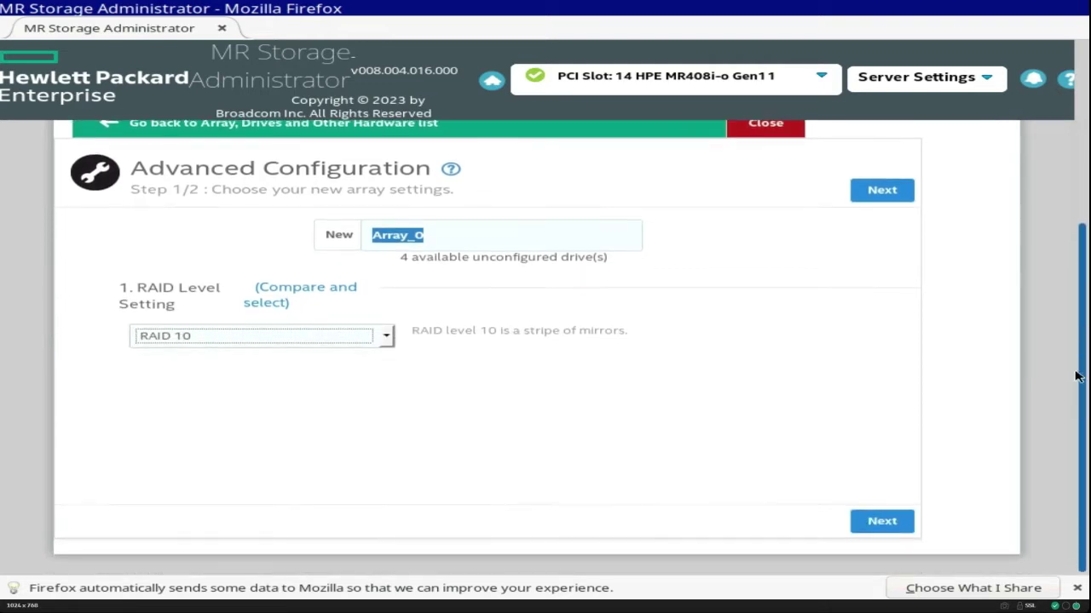
click(867, 529)
Step: Add all four available unconfigured SSD drives to Array_0
click(148, 388)
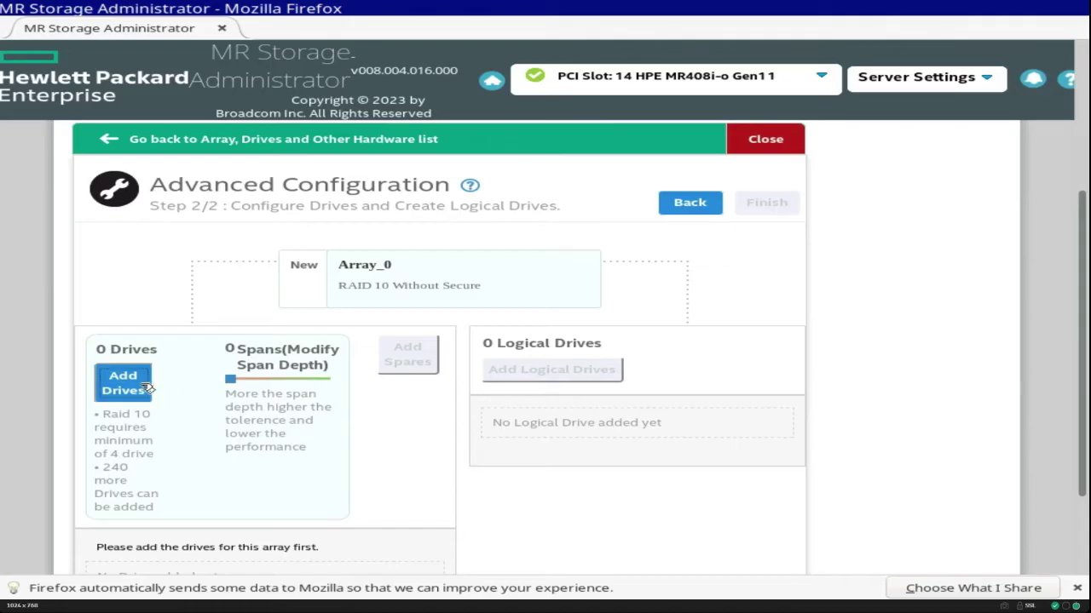
click(149, 302)
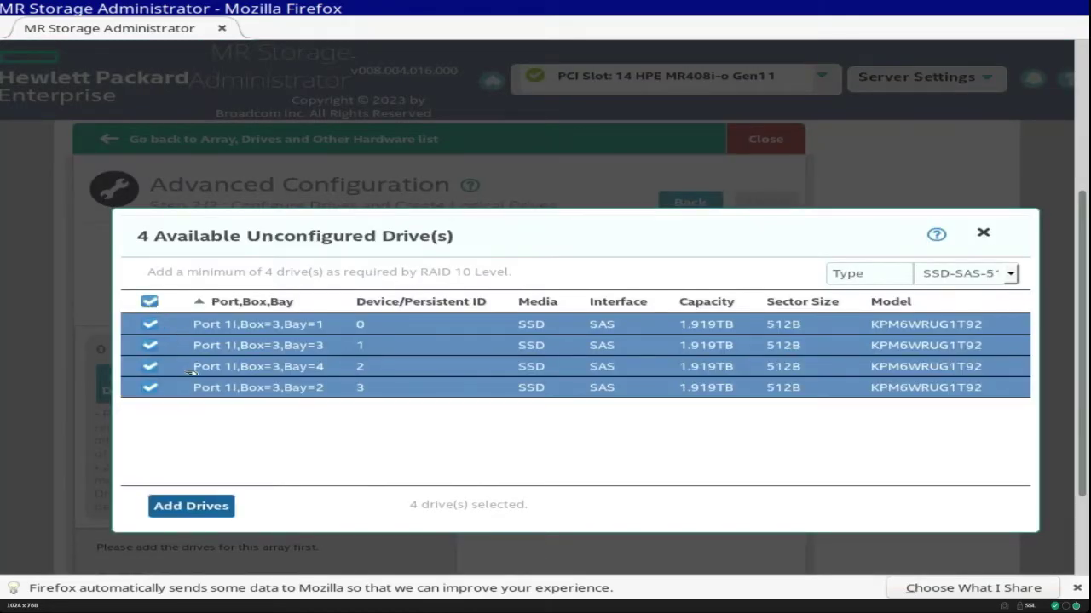
click(192, 506)
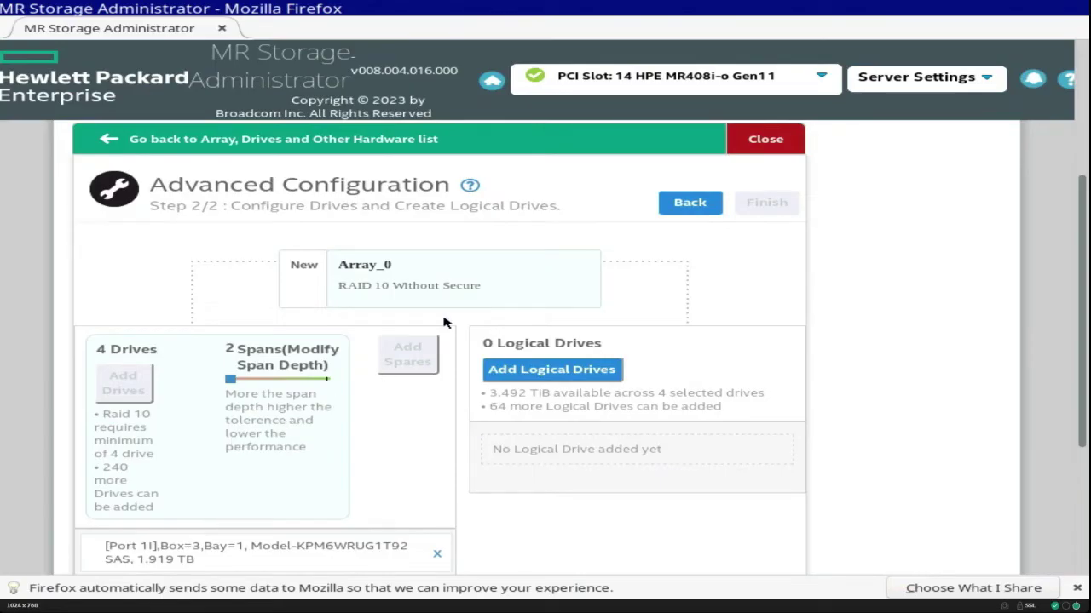
Step: Add one logical drive named RAID 10 to the array and finish the Advanced Configuration
click(539, 372)
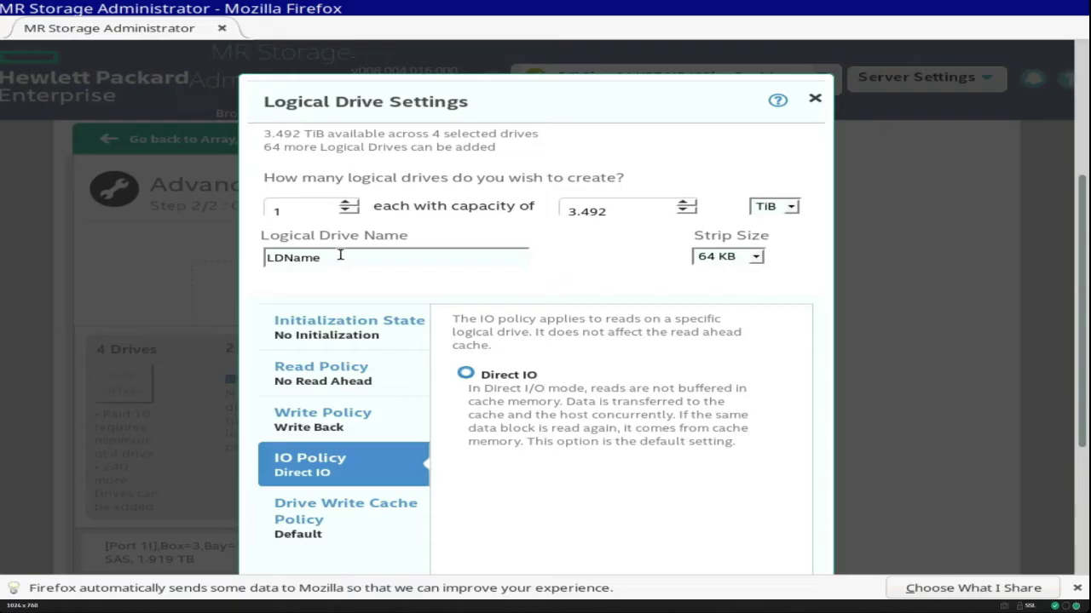
drag(340, 255, 264, 257)
text(ra)
text(RAI)
text(D 10)
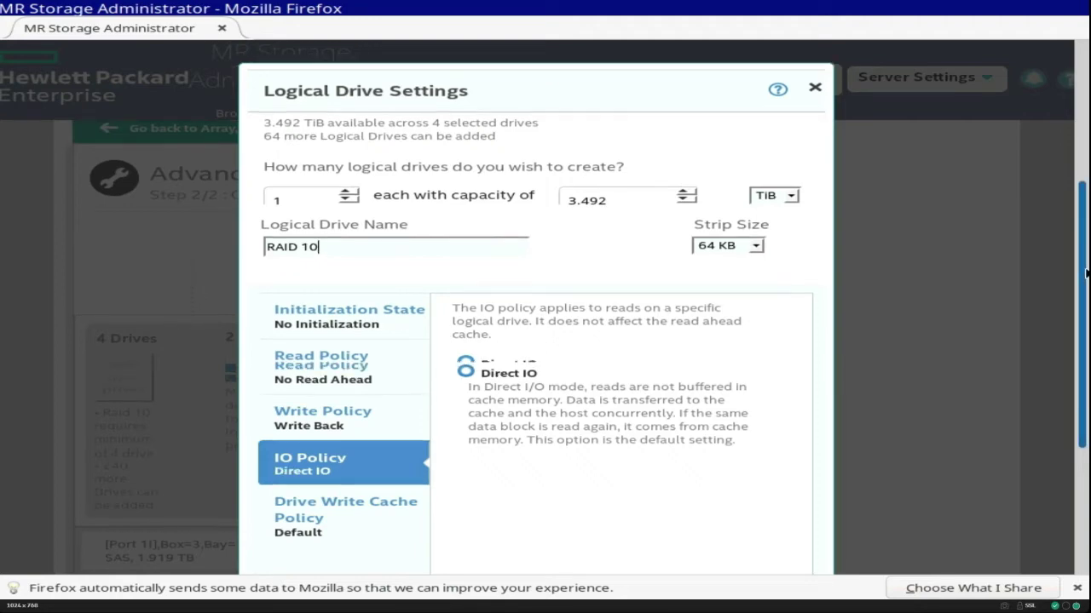
scroll(1086, 260, down, 3)
click(358, 478)
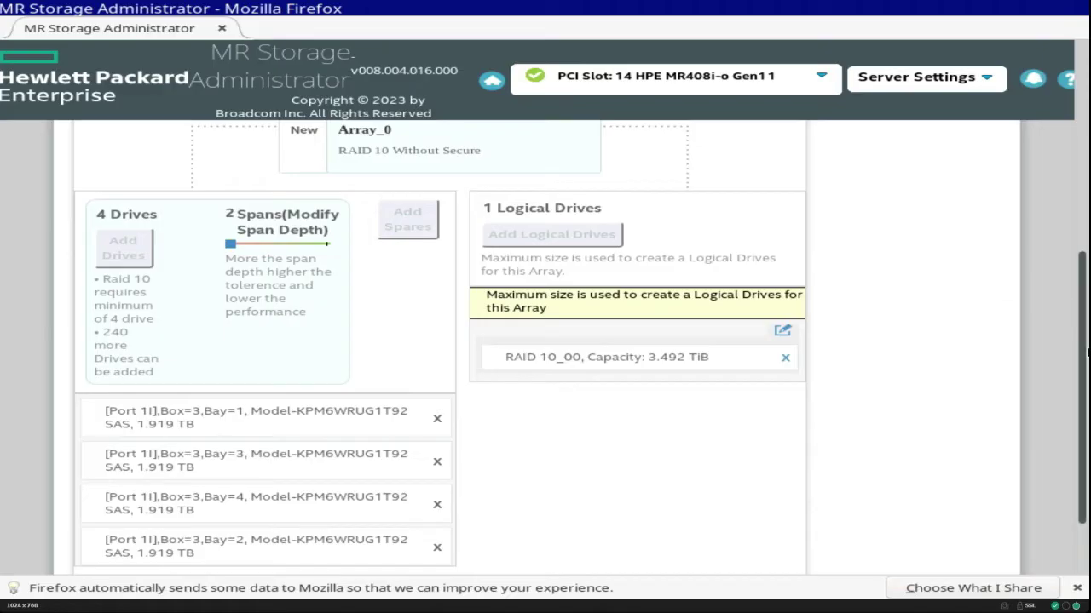
scroll(1084, 357, down, 2)
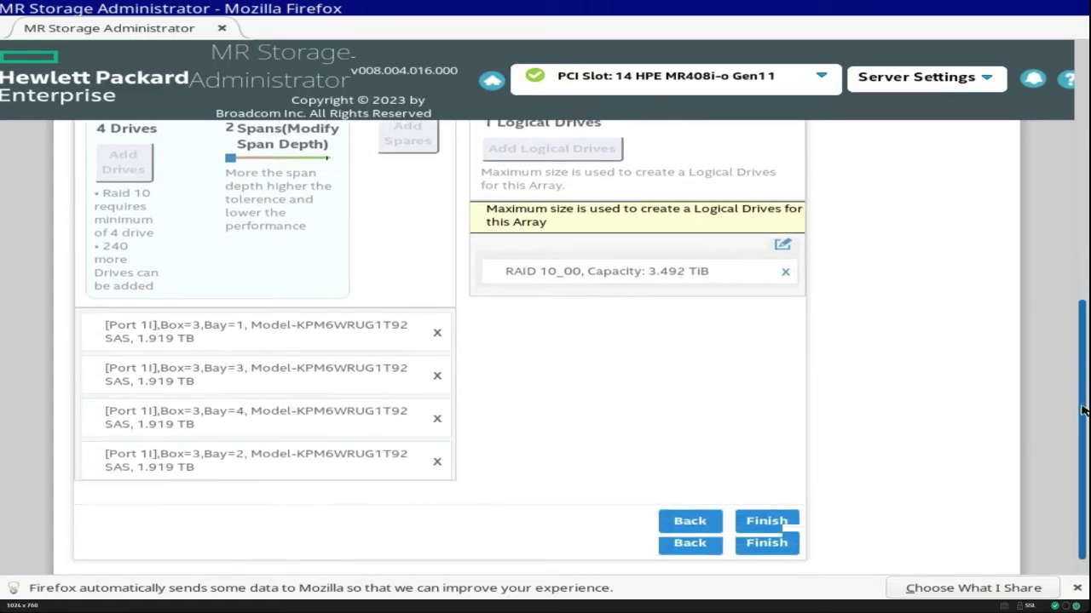
click(782, 519)
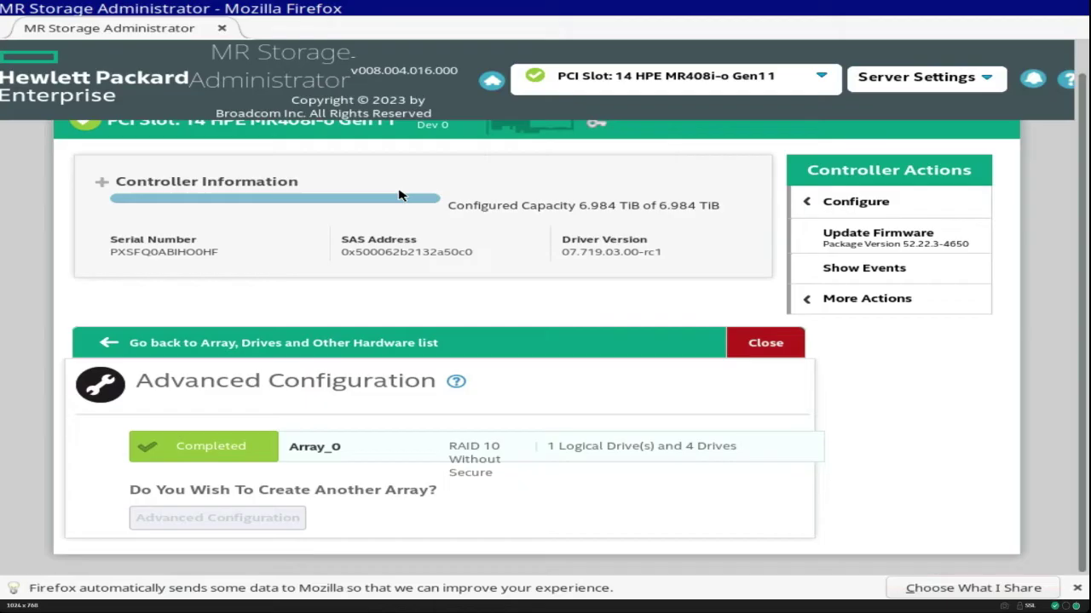
click(859, 301)
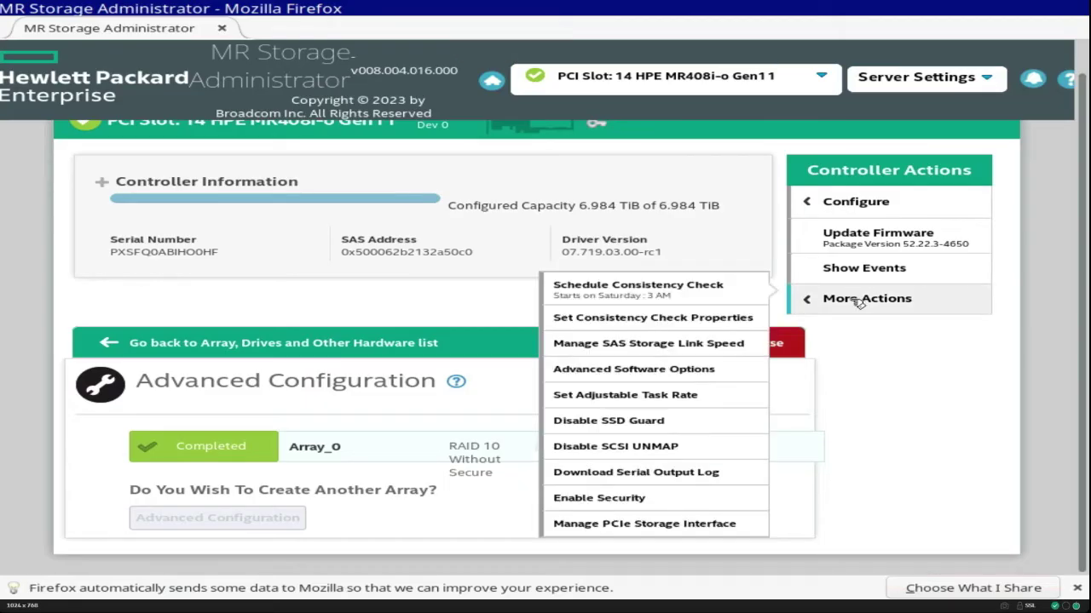
click(860, 205)
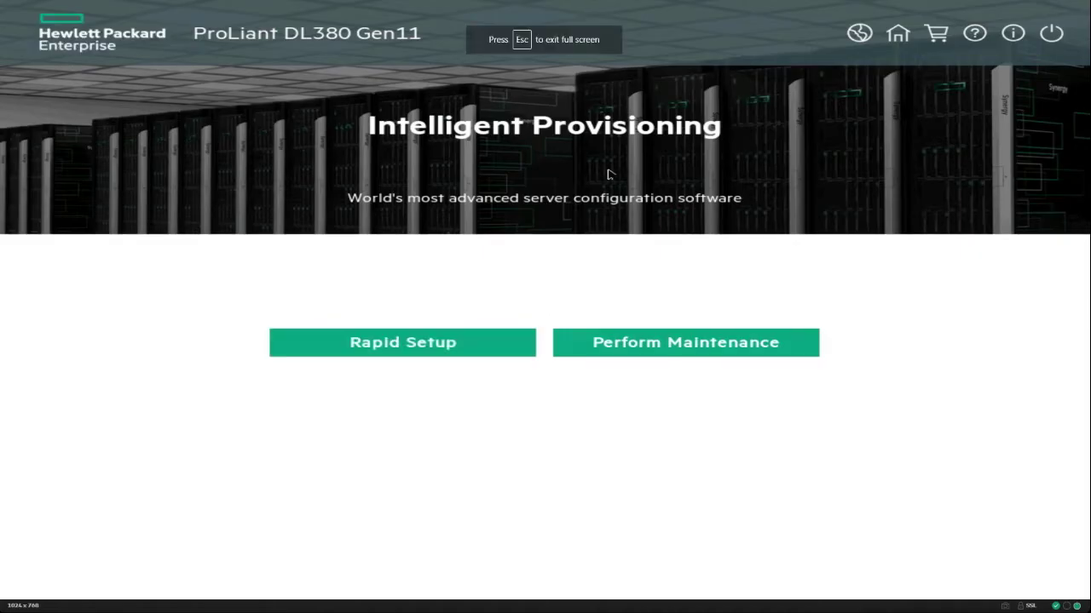
Step: Start Rapid Setup from the USB drive usb-sda1 with the image en-us_windows_server_2022_updated_april_2023_x64_dvd_fac25973.iso
click(433, 344)
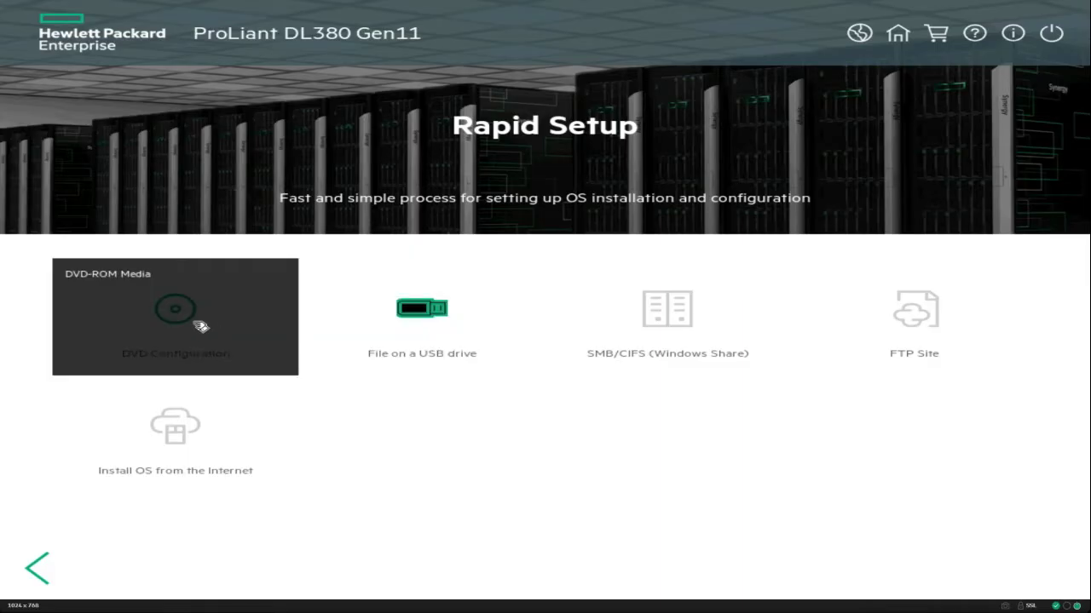
click(421, 313)
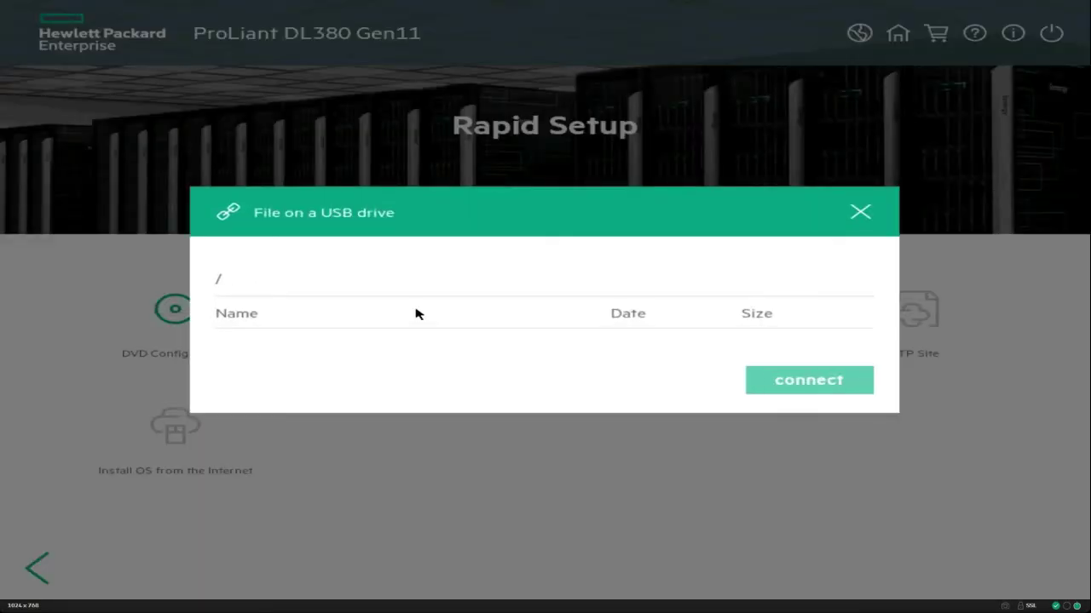
click(269, 332)
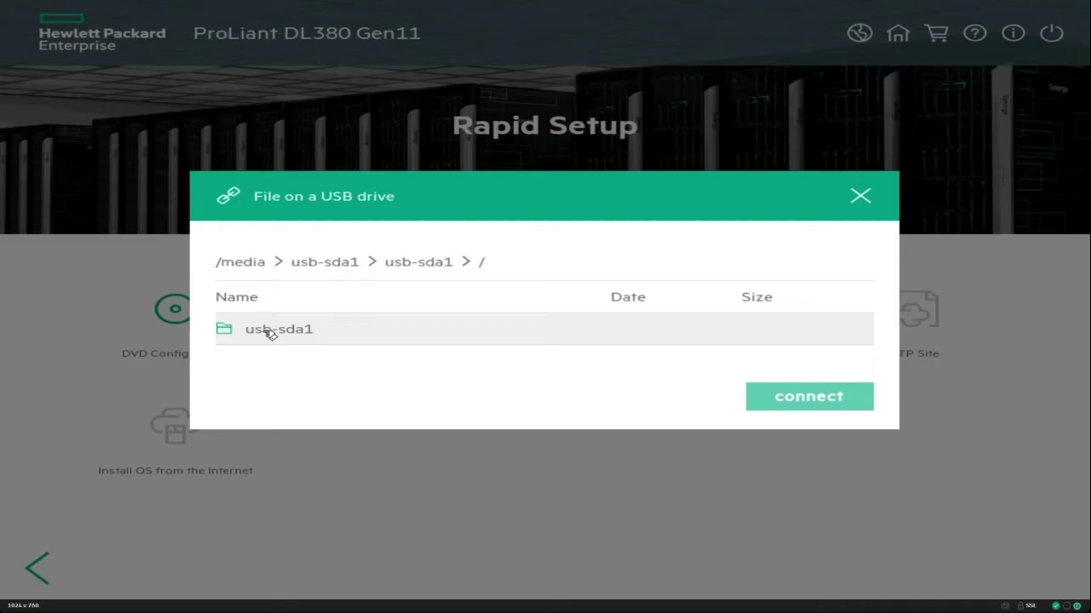
click(309, 324)
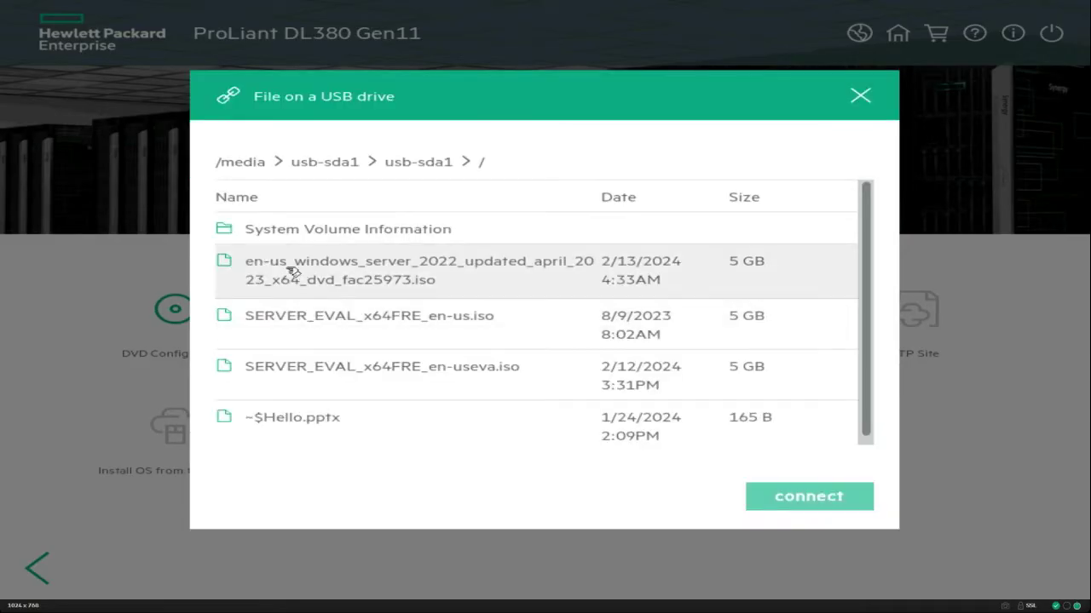
click(421, 281)
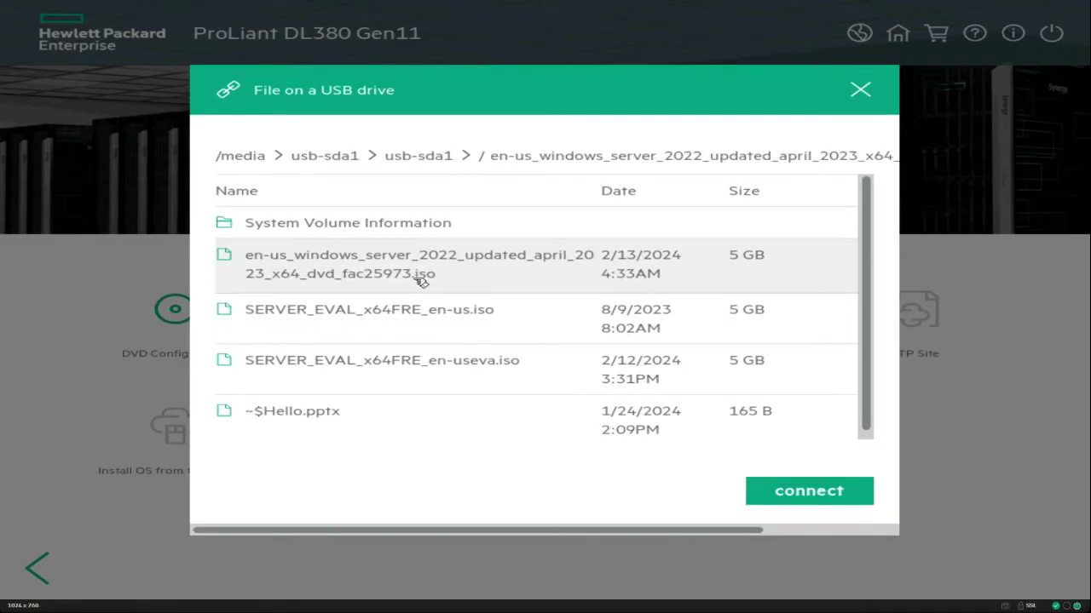
click(789, 492)
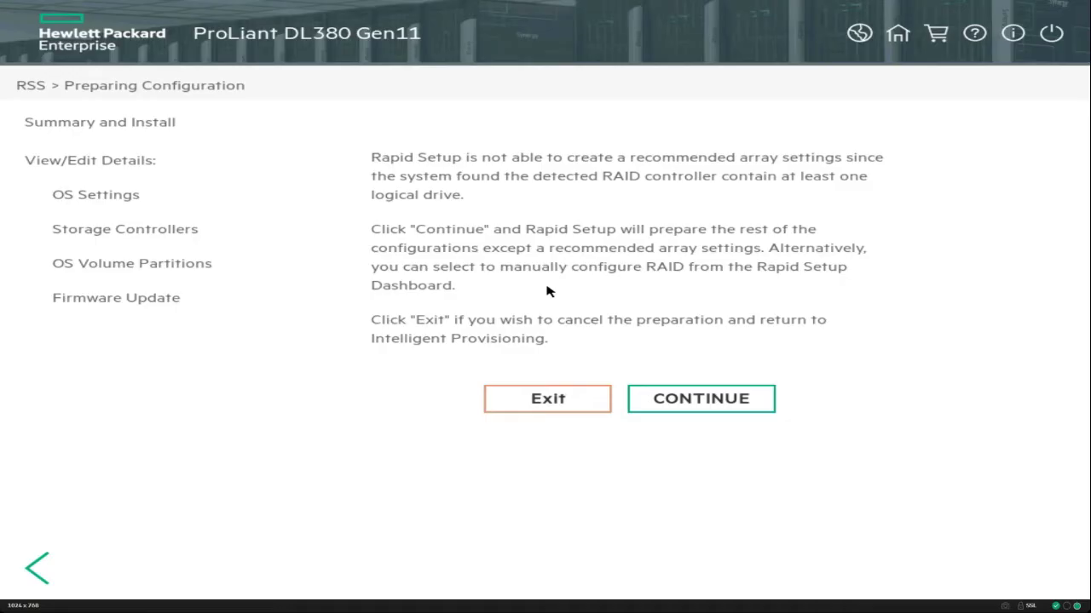
Step: Continue Rapid Setup without recommended array settings, review the installation summary and accept the configuration
click(700, 397)
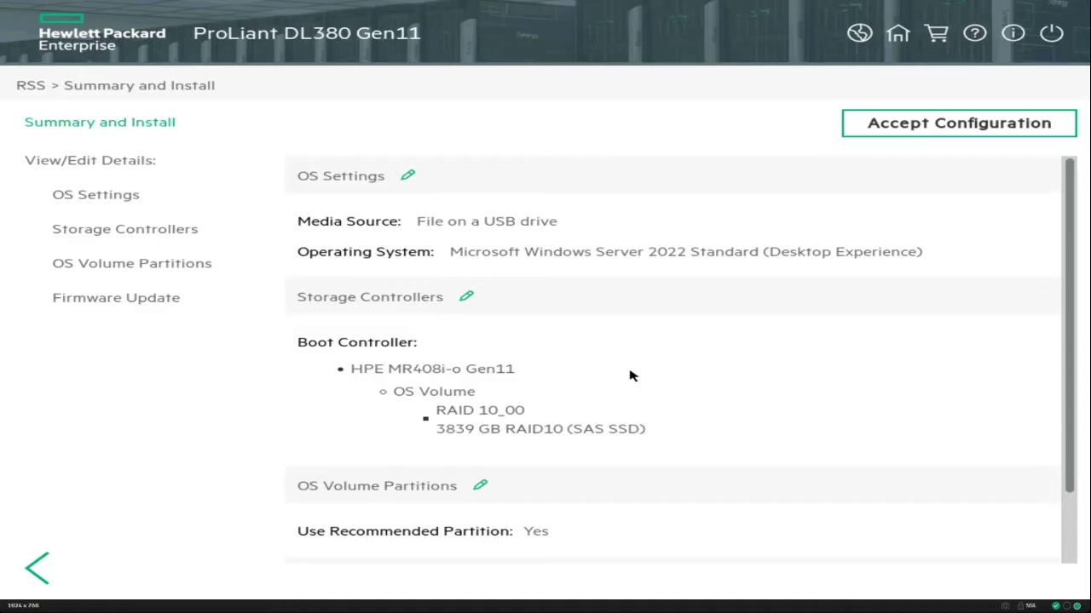
scroll(470, 325, down, 1)
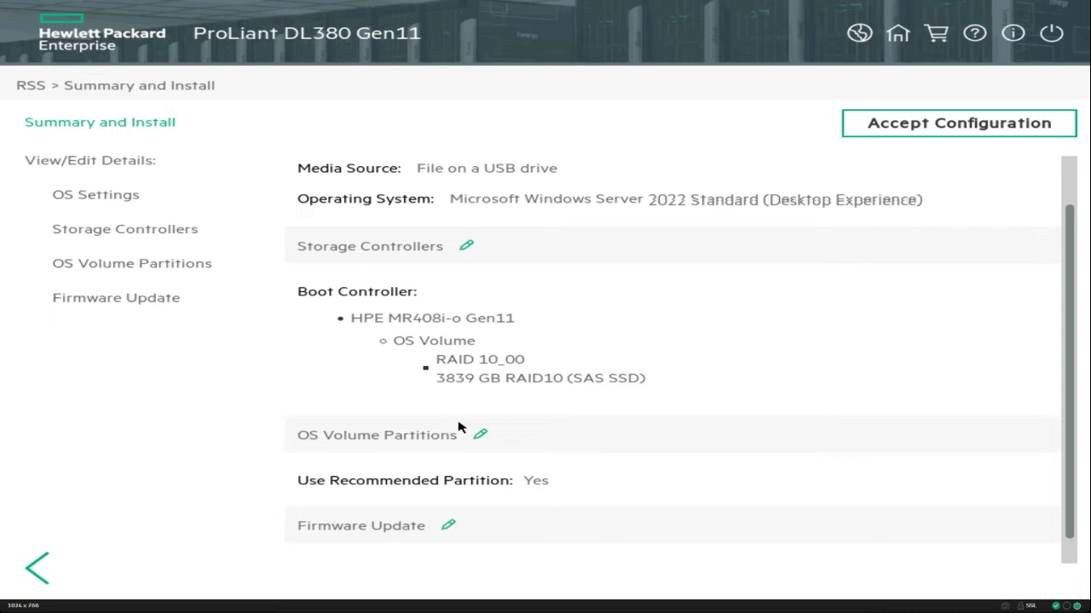
scroll(477, 430, down, 1)
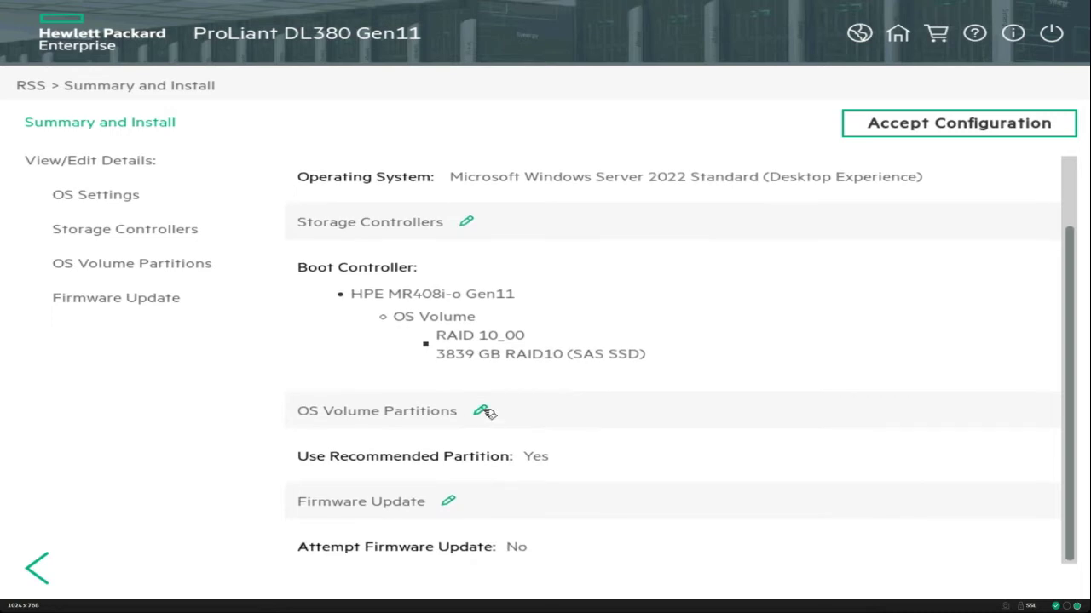
click(887, 129)
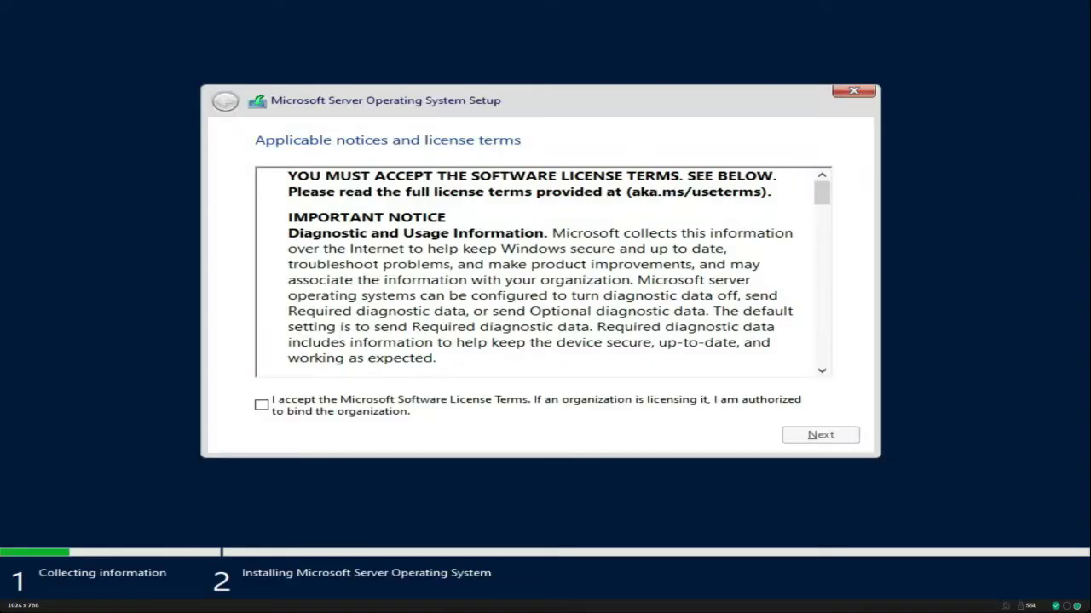
Step: Accept the Microsoft Software License Terms and continue the server operating system setup
click(260, 404)
click(797, 436)
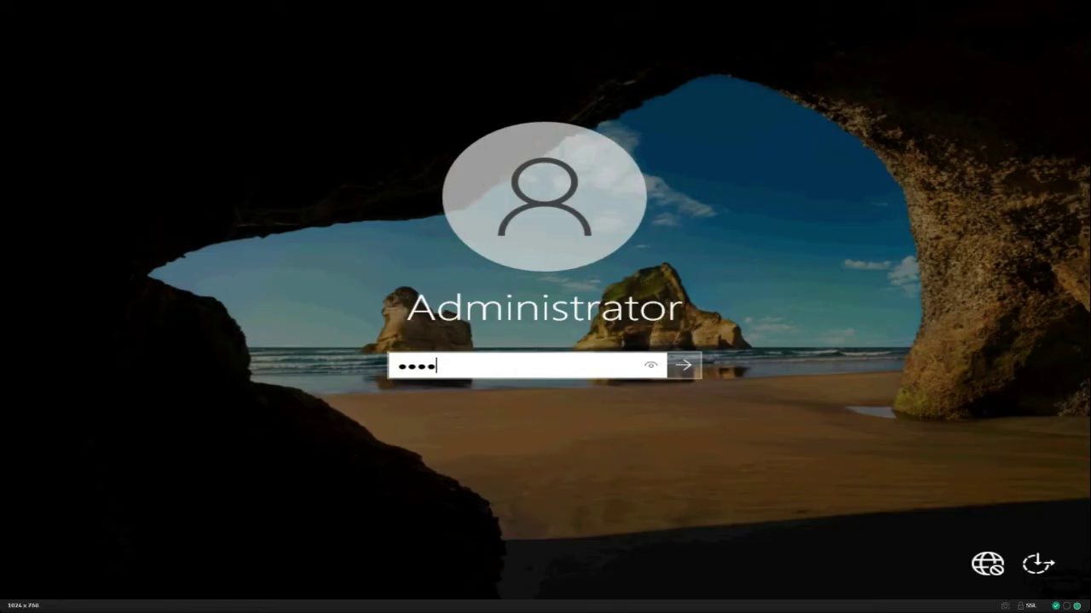
Step: Sign in with the Administrator password, dismiss the Windows Admin Center message so it no longer shows, and minimize Server Manager
text(•••••••)
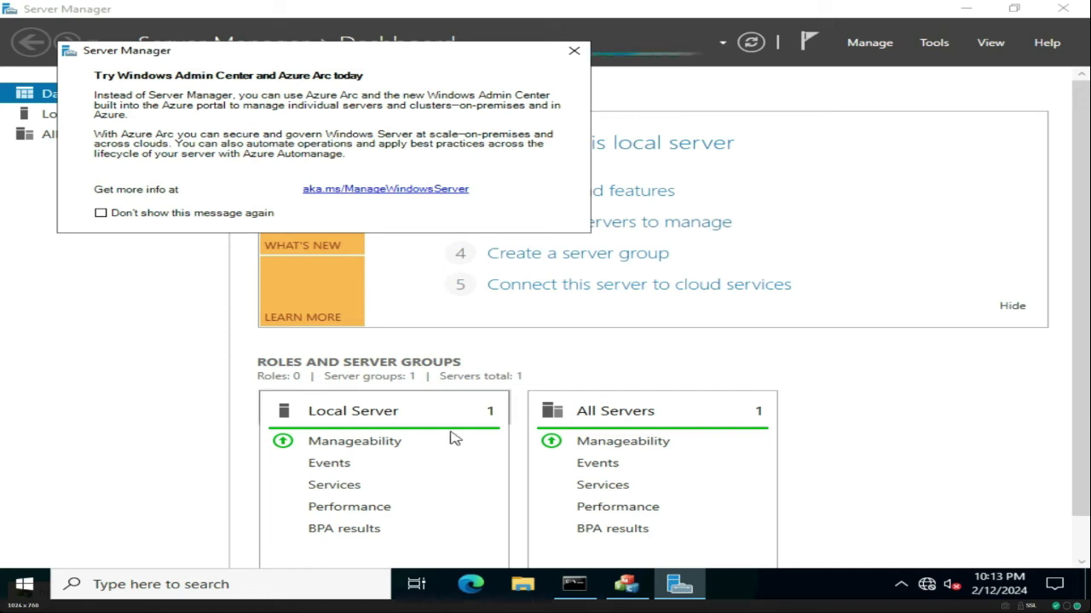
click(168, 212)
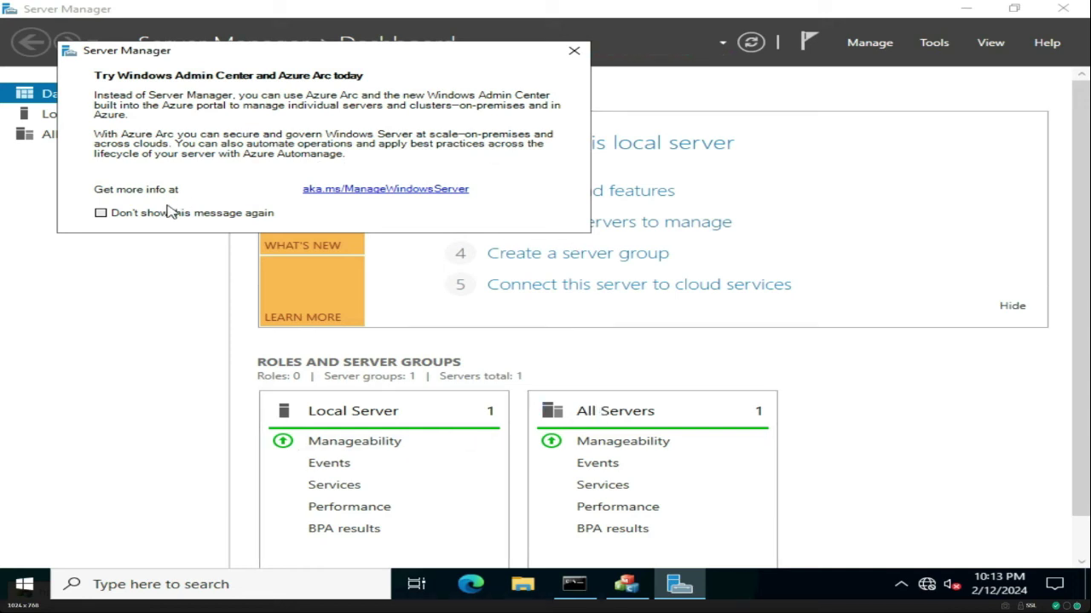
click(574, 50)
click(966, 8)
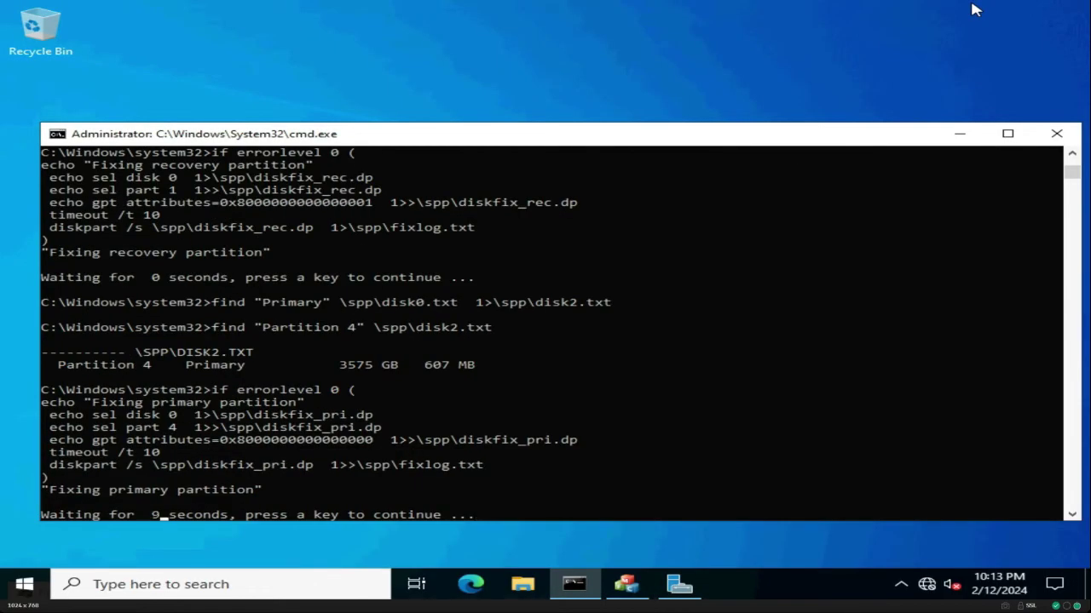
Step: Continue the partition-fixing script, allow the update page's blocked content and close the sign-out notice
key(Return)
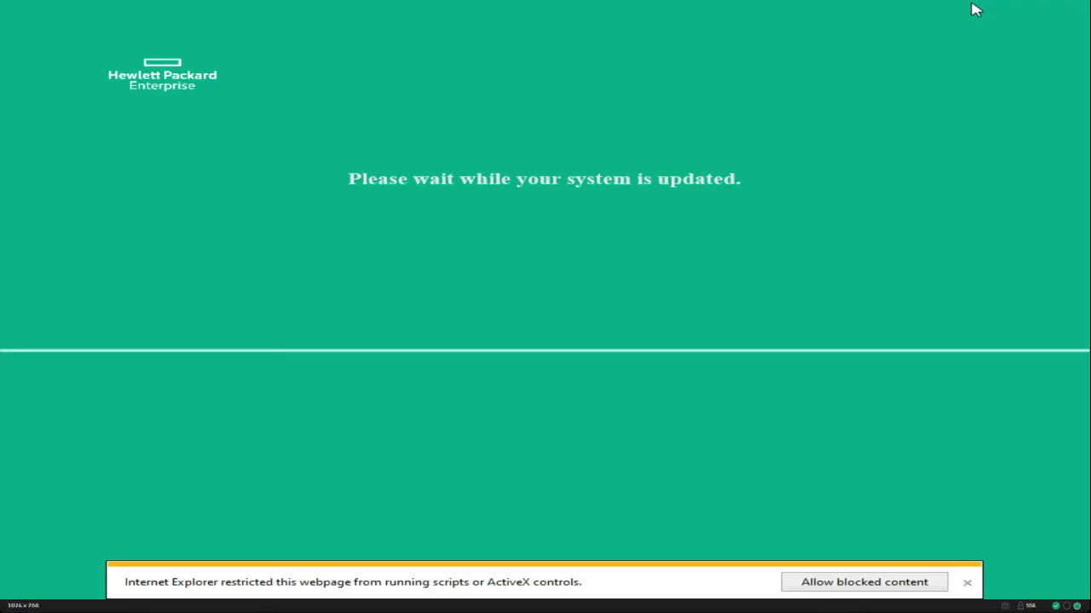
click(841, 584)
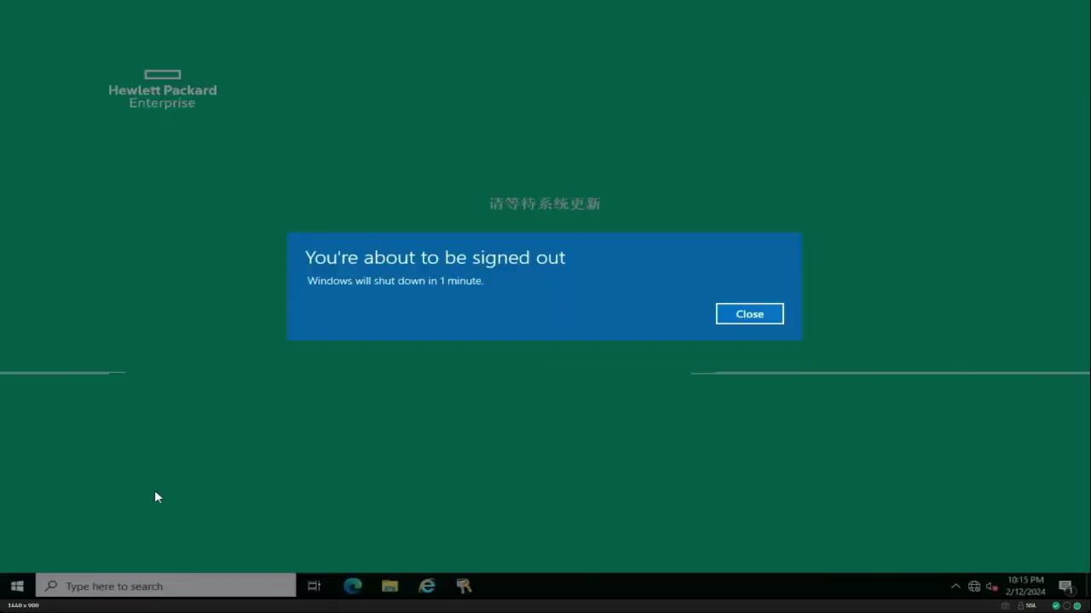
click(754, 314)
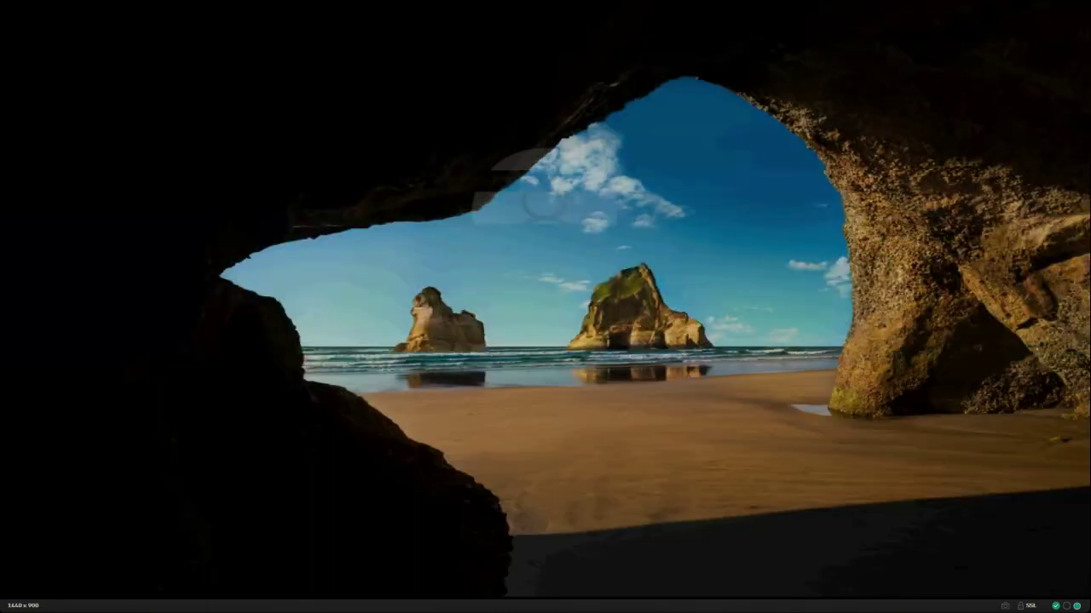
Step: Sign in again with the Administrator password after the restart and minimize Server Manager
text(P)
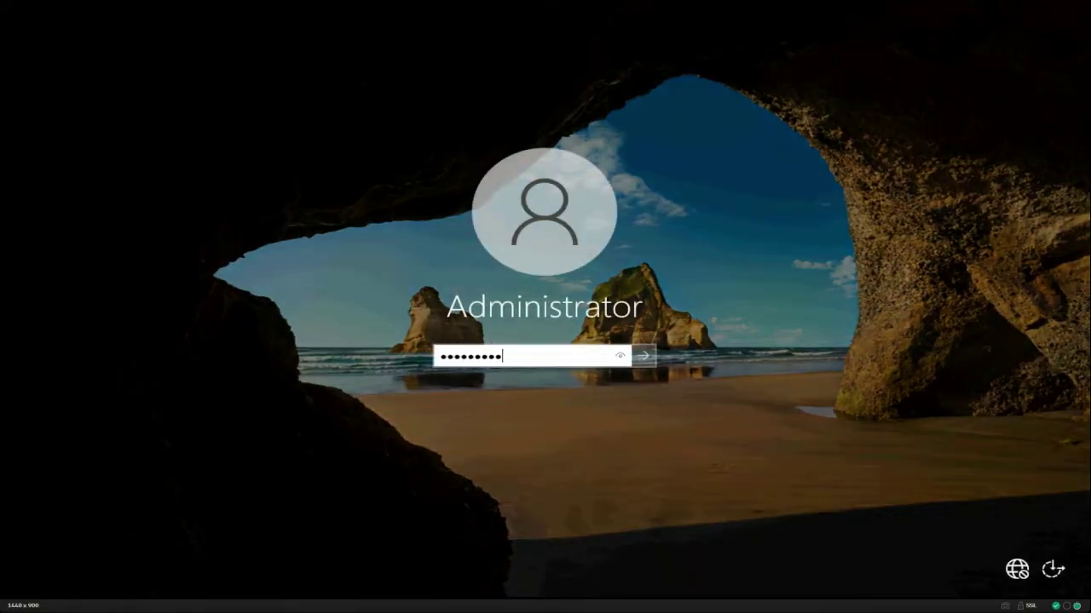
key(Return)
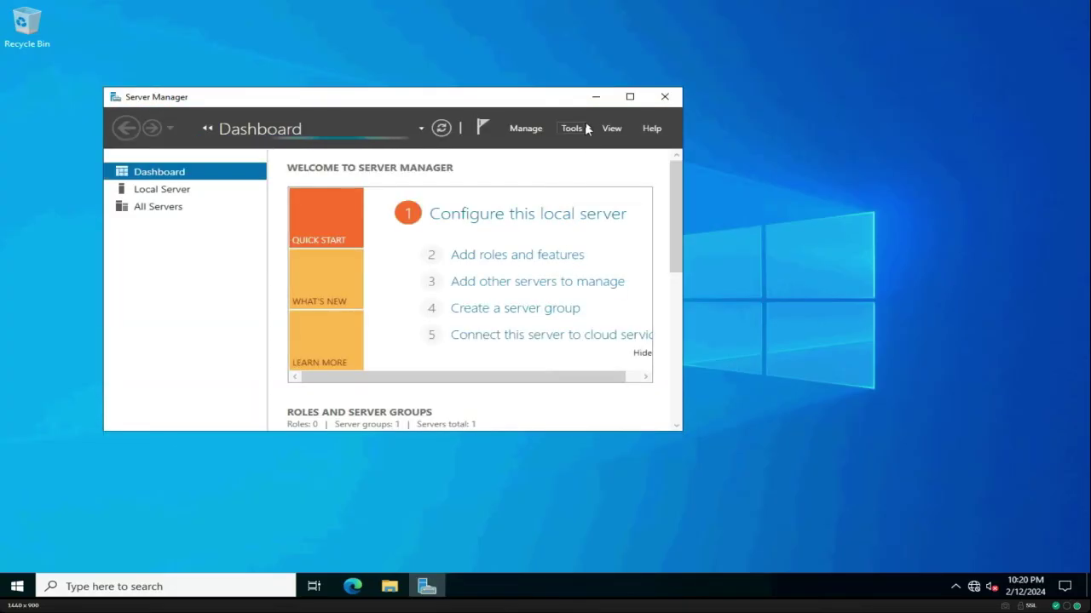
click(596, 96)
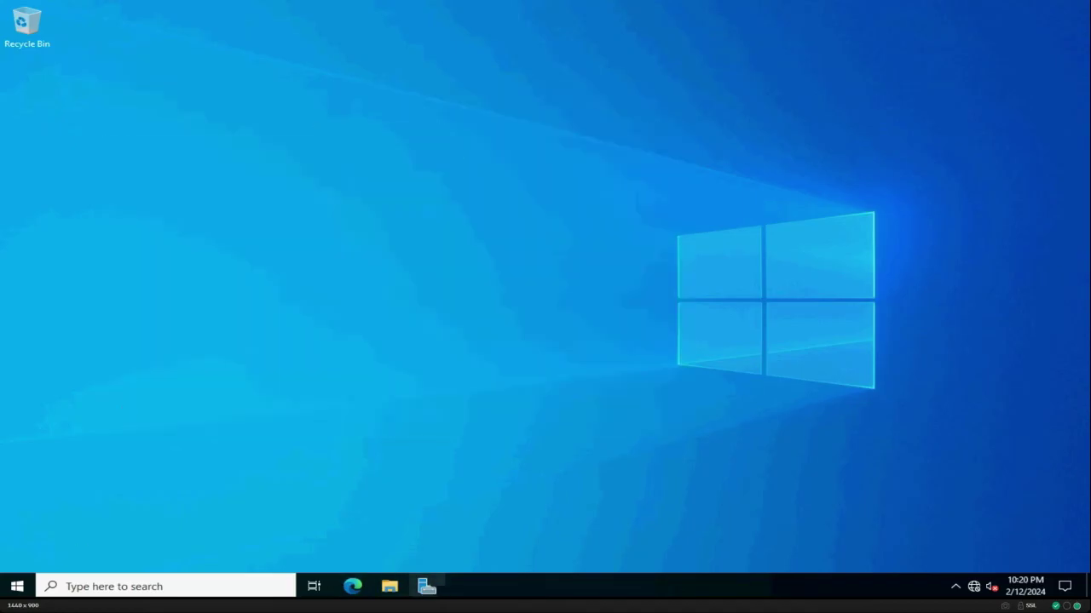
Step: Hide the search box on the Windows taskbar
right_click(538, 594)
mouse_move(623, 356)
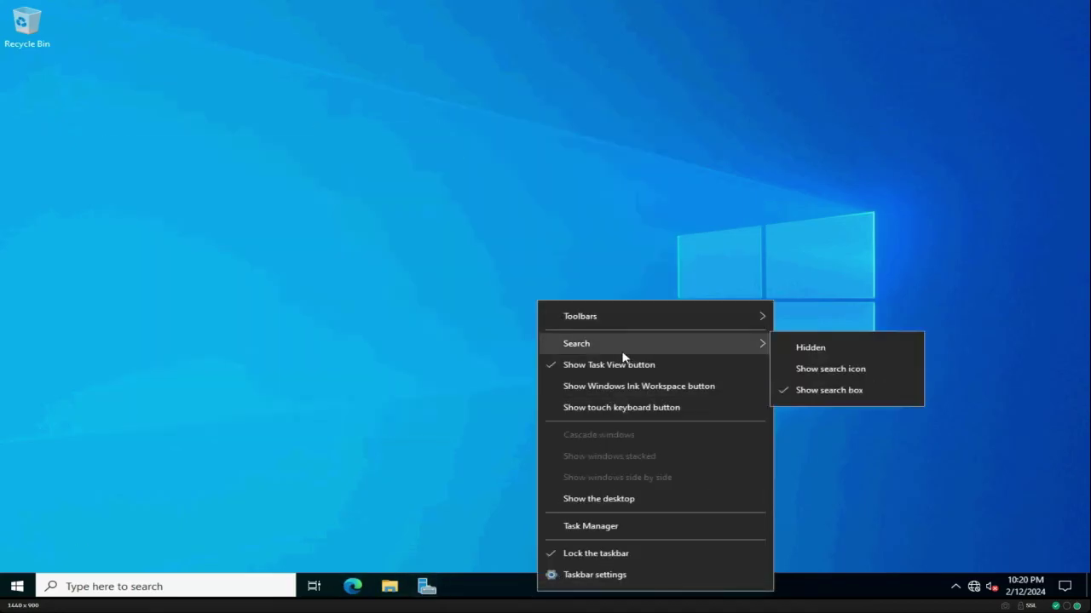
click(783, 347)
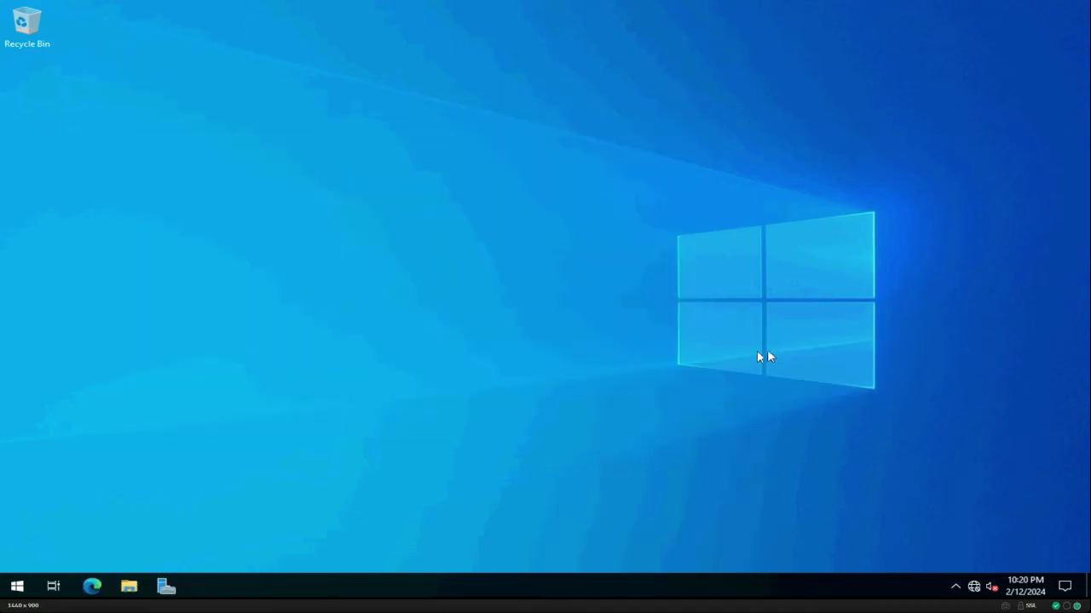
Step: Open Device Manager maximized and check the system management, system devices, display adapters and processors categories
right_click(17, 586)
click(96, 303)
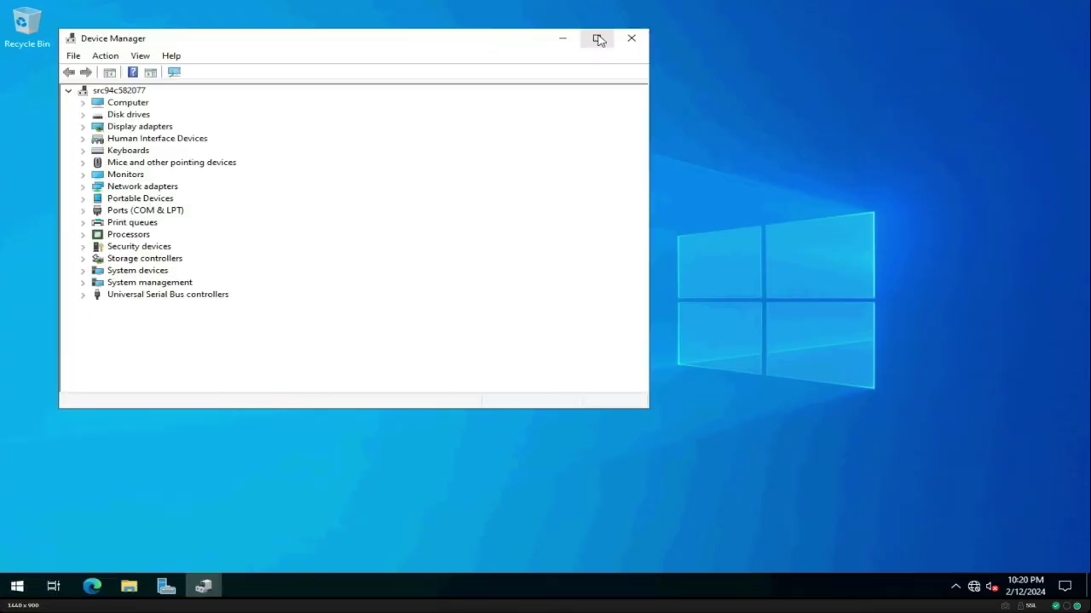
click(596, 37)
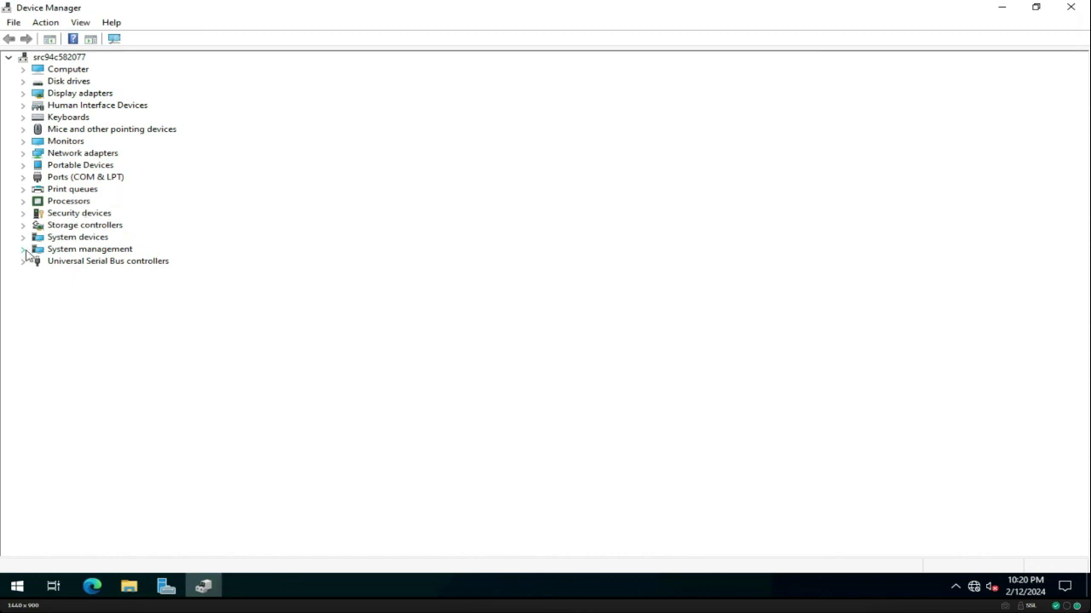
click(23, 250)
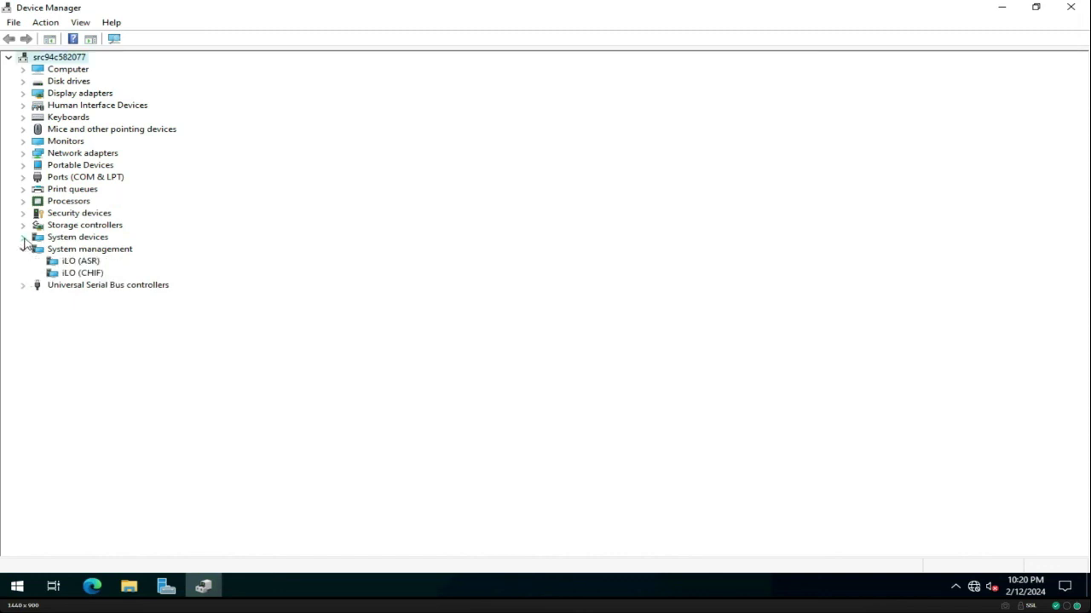
click(23, 238)
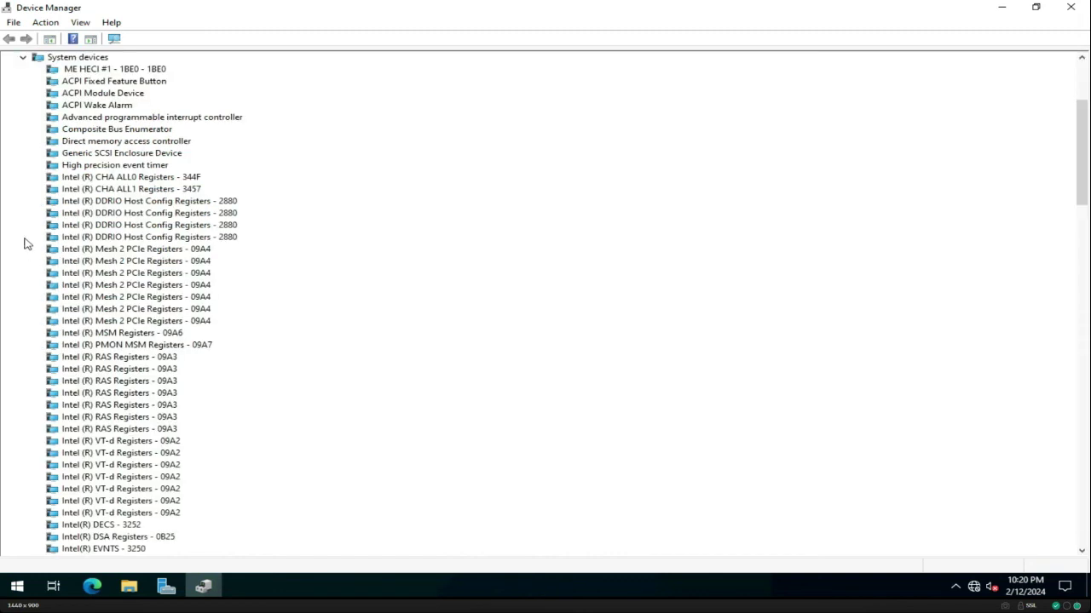
click(23, 57)
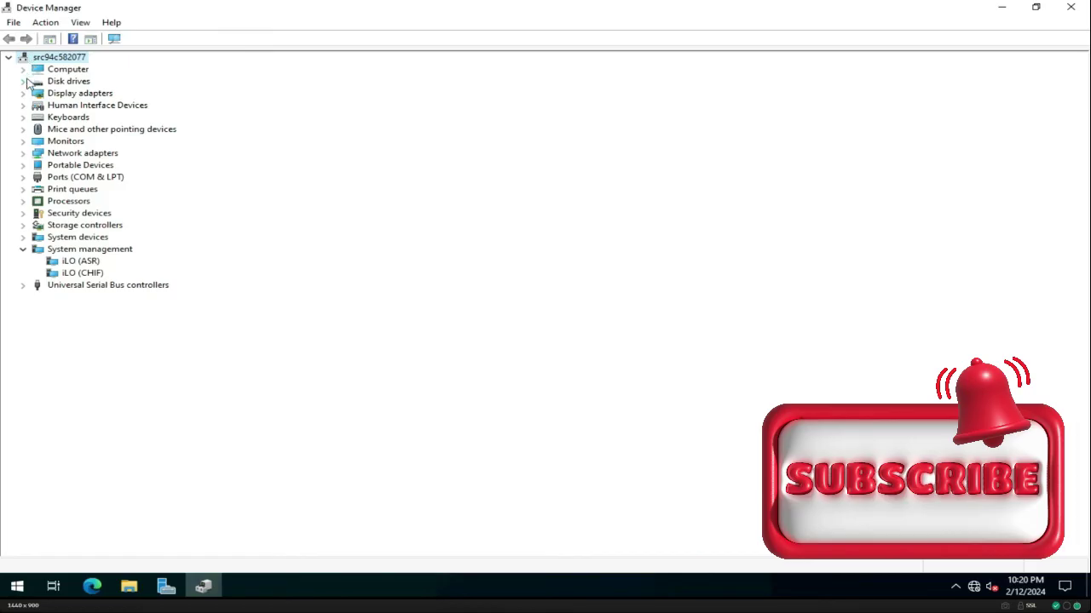
click(23, 94)
click(23, 94)
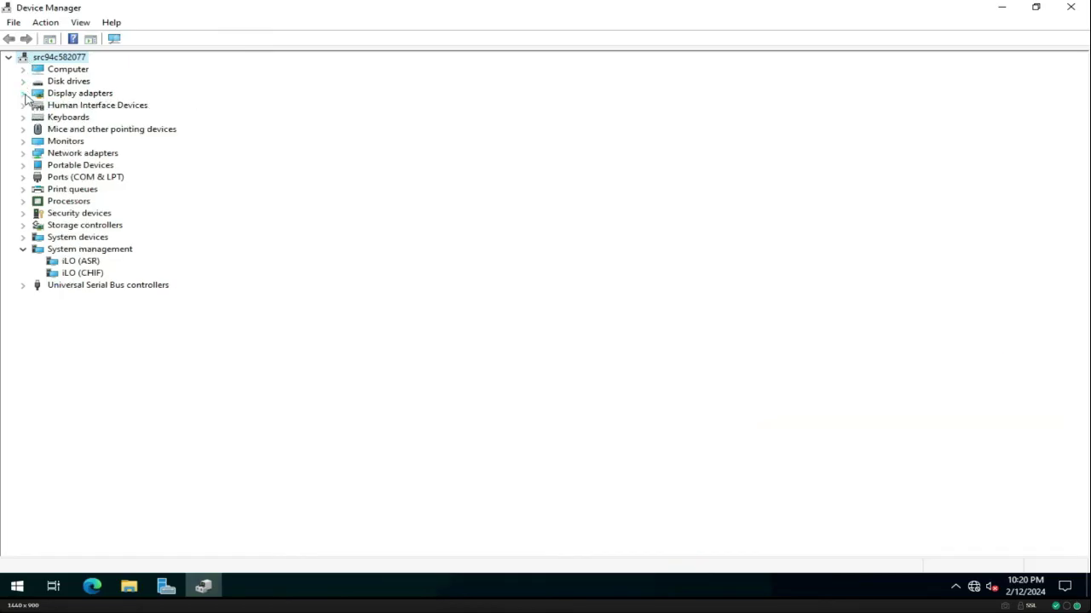
click(23, 201)
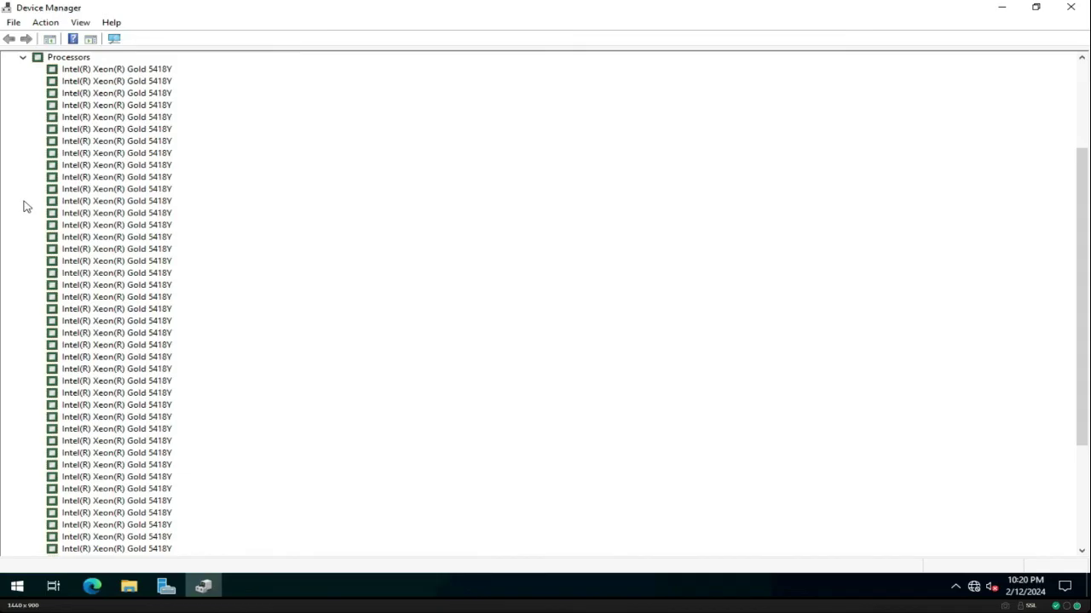
Step: Open Task Manager with full details, maximize it and review the CPU and memory performance
right_click(407, 583)
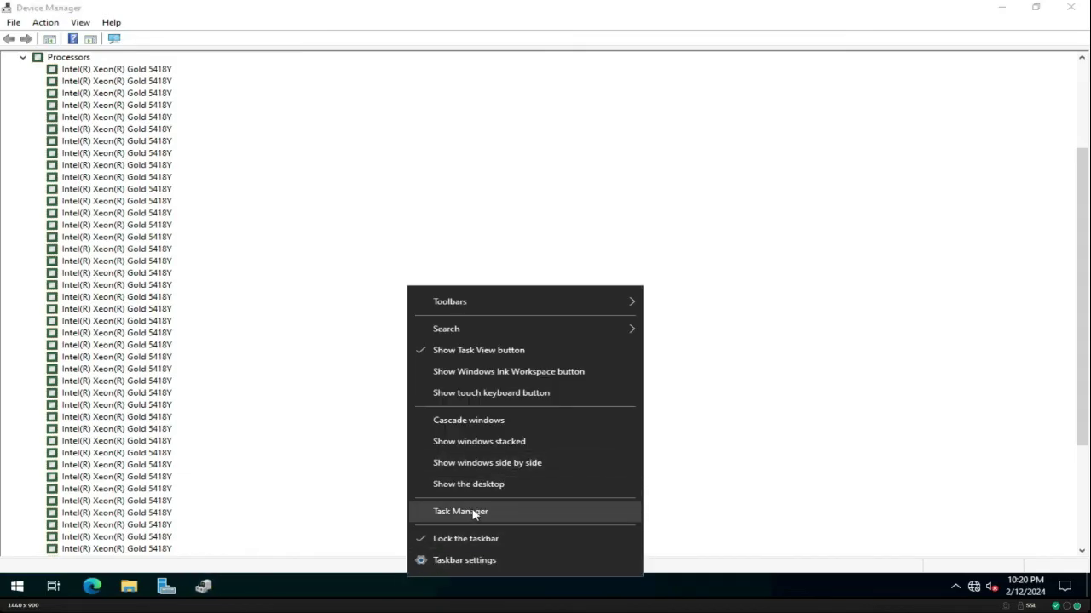
click(479, 512)
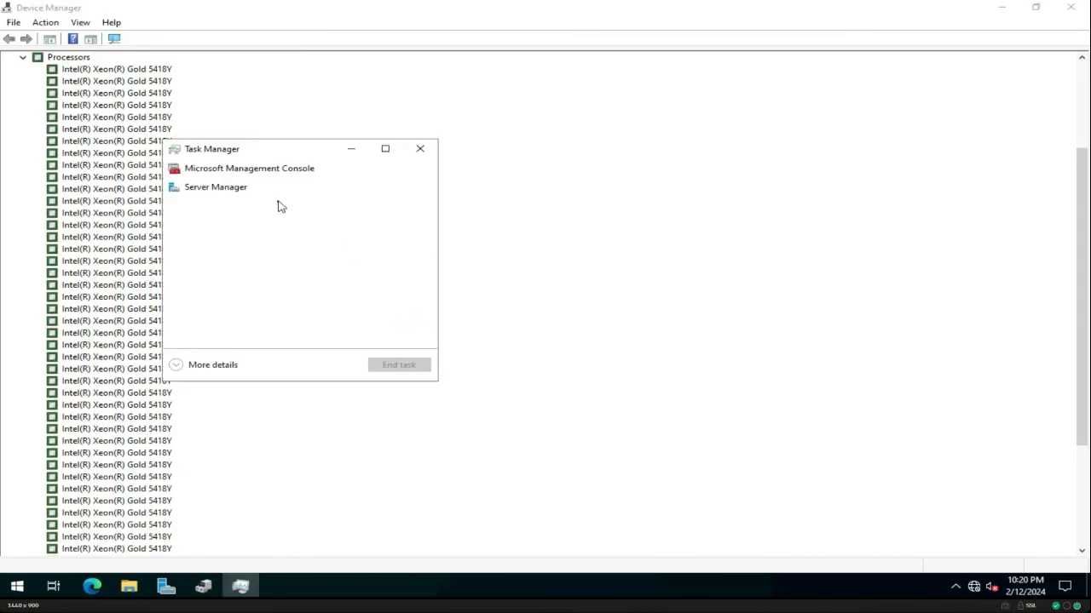
click(181, 364)
click(242, 182)
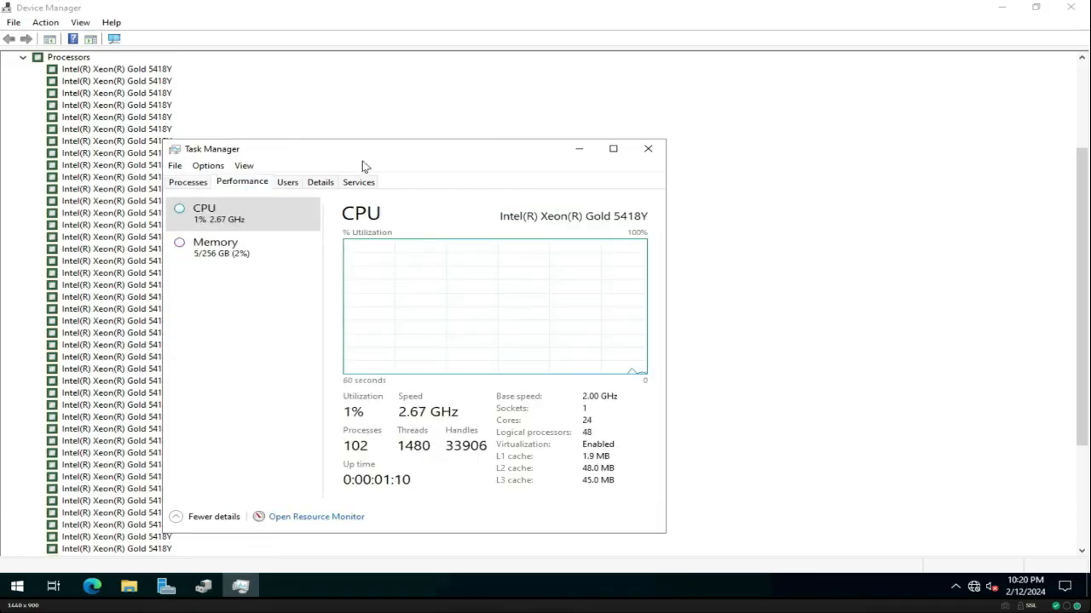
double_click(375, 158)
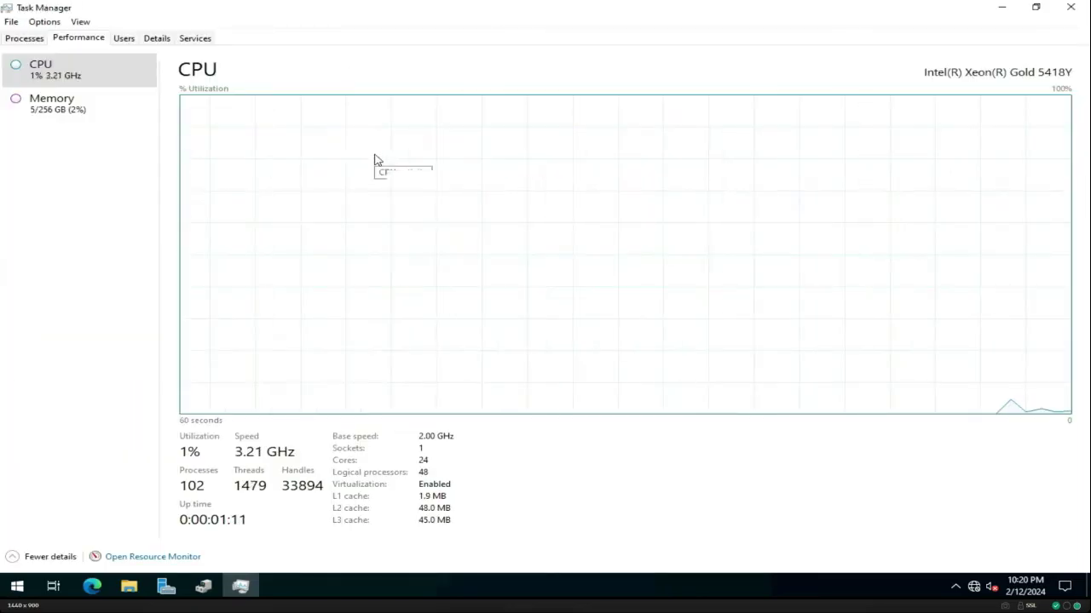
click(43, 108)
click(43, 69)
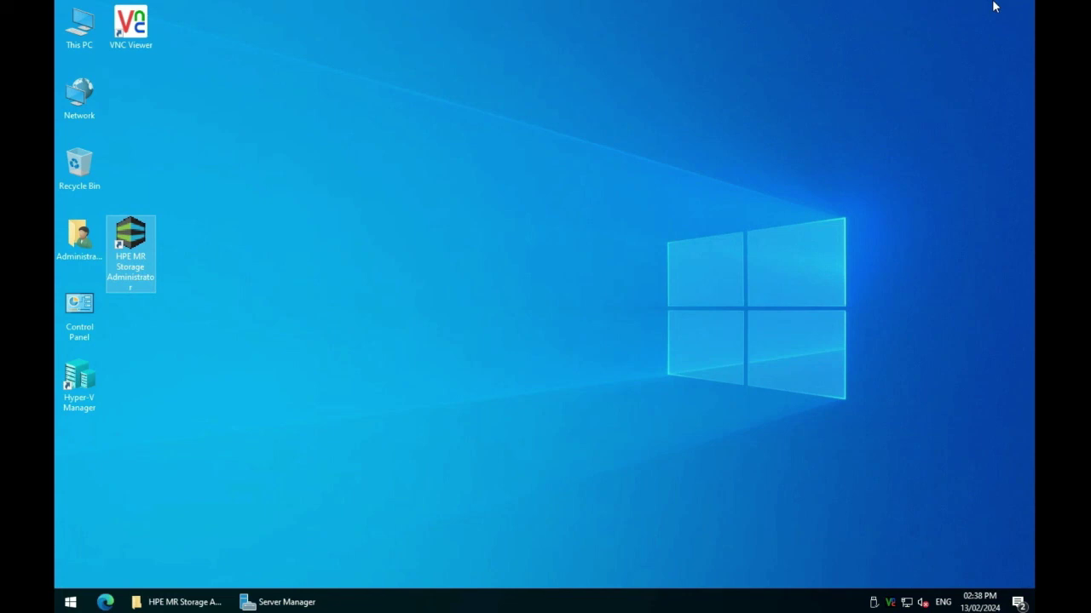
Step: Open HPE MR Storage Administrator, select the PCI Slot: 14 HPE MR408i-o Gen11 controller and expand Array_0 to view its logical drive
double_click(131, 237)
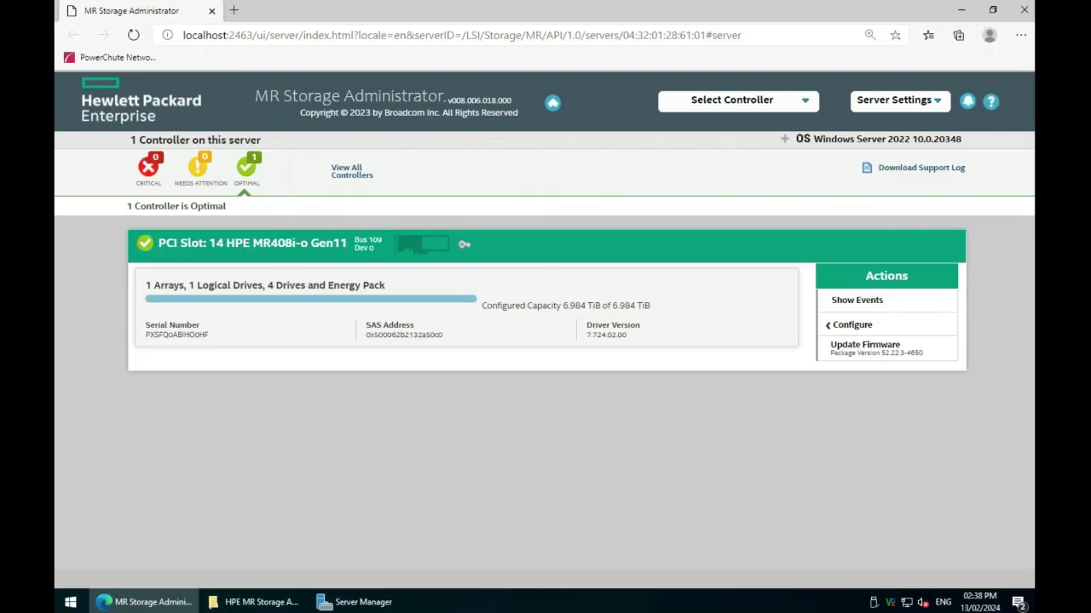
click(804, 102)
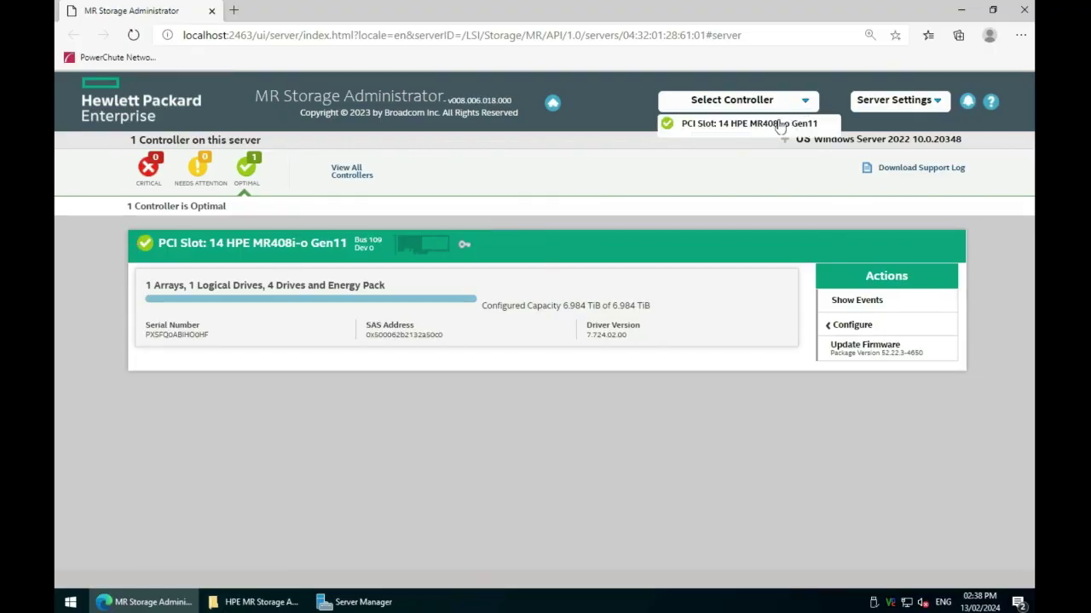
click(776, 126)
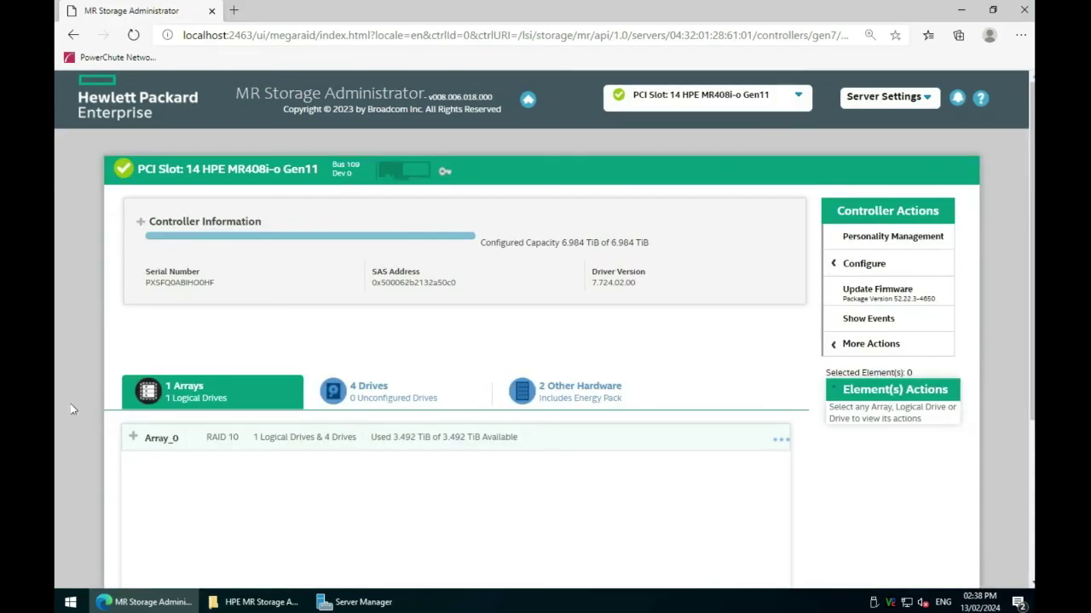
click(342, 444)
click(133, 437)
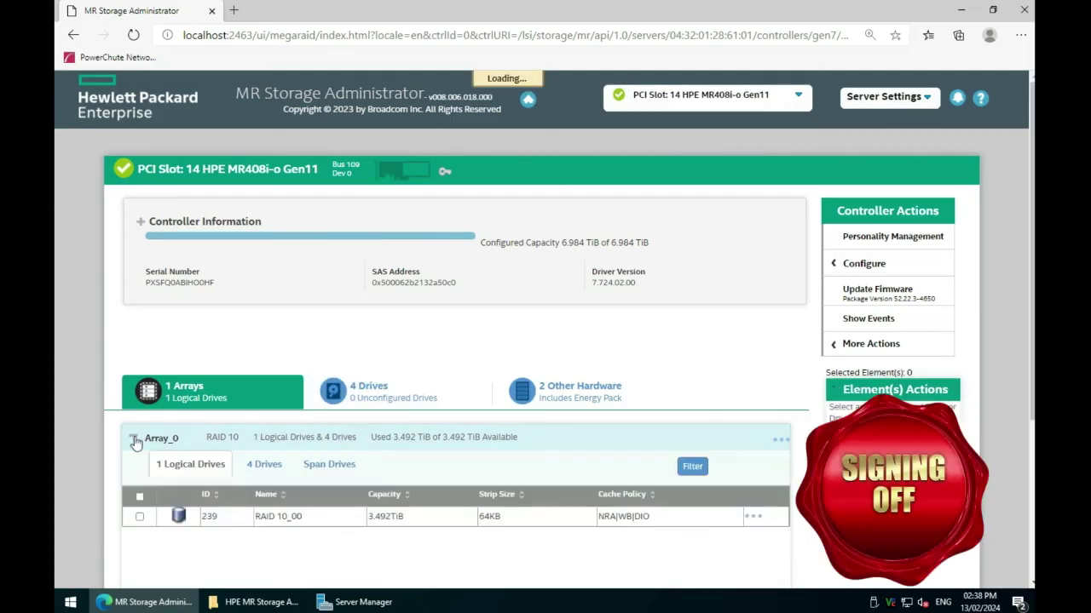